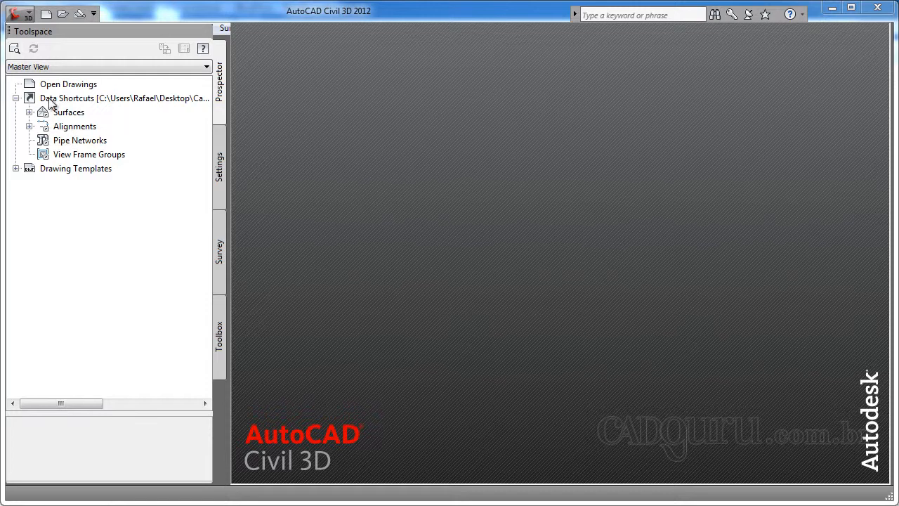
- Open the recent drawing 3.1.dwg and bring the whole lot outline into view
{"action": "left_click", "coordinate": [29, 17]}
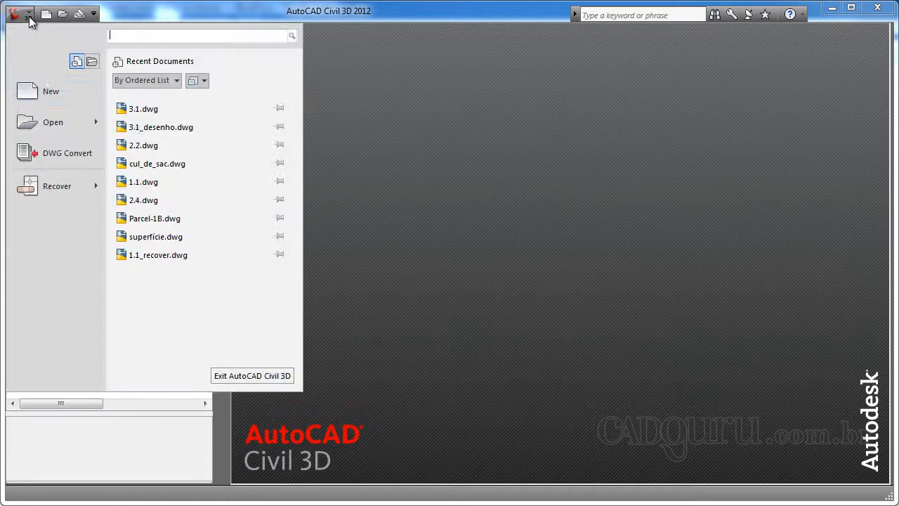
{"action": "left_click", "coordinate": [167, 112]}
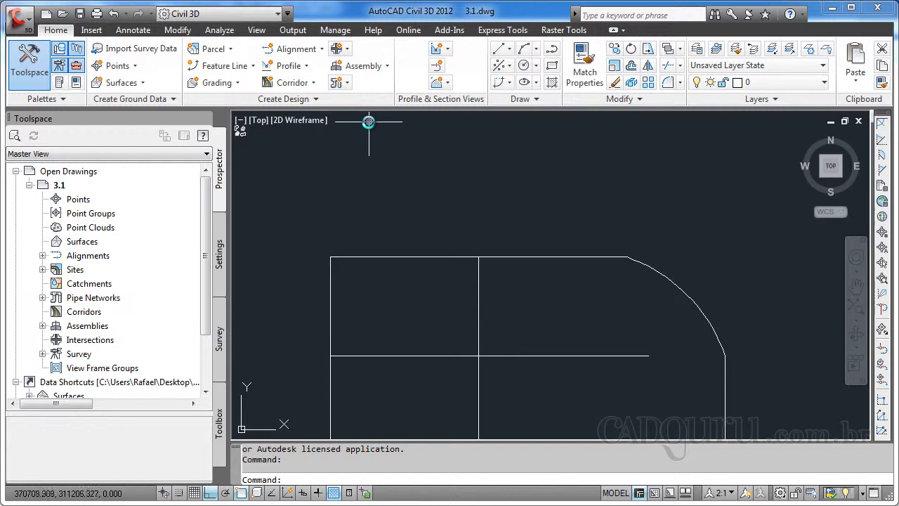
{"action": "mouse_move", "coordinate": [466, 297]}
{"action": "middle_mouse_down"}
{"action": "mouse_move", "coordinate": [437, 226]}
{"action": "mouse_move", "coordinate": [384, 176]}
{"action": "middle_mouse_up"}
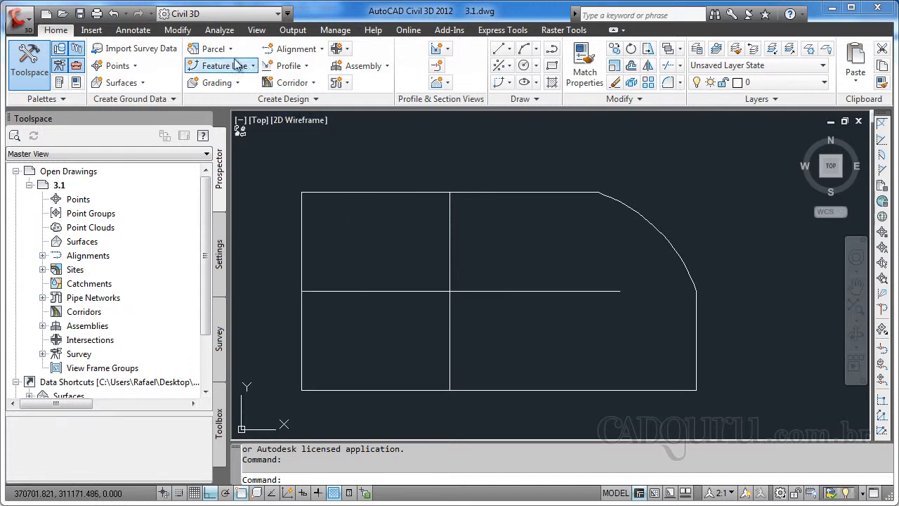
- Start Create Parcel from Objects and select all outer boundary lines and the curved corner, excluding the two inner lines
{"action": "left_click", "coordinate": [214, 48]}
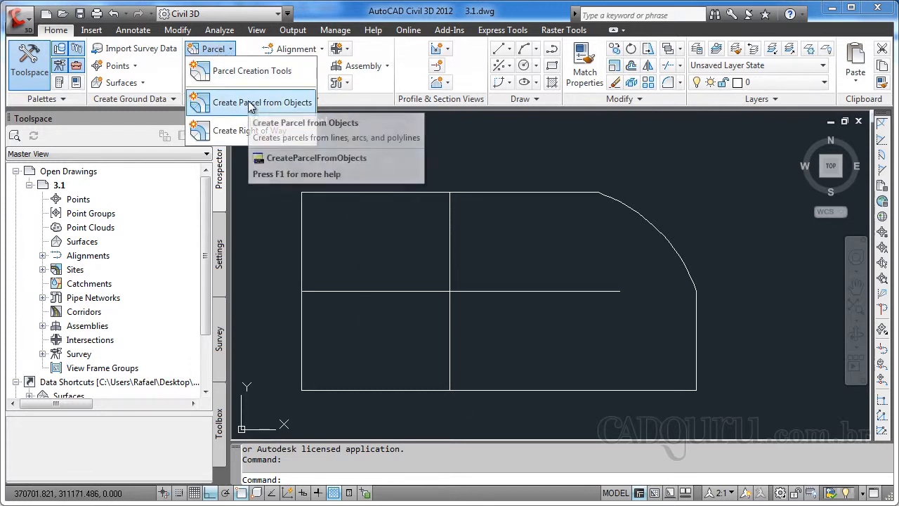
{"action": "left_click", "coordinate": [259, 103]}
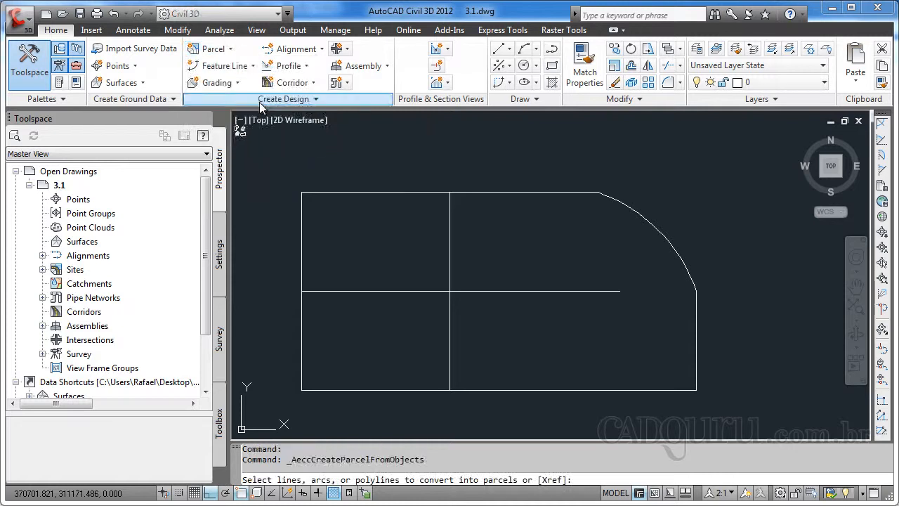
{"action": "left_click", "coordinate": [420, 187]}
{"action": "left_click", "coordinate": [301, 241]}
{"action": "left_click", "coordinate": [684, 227]}
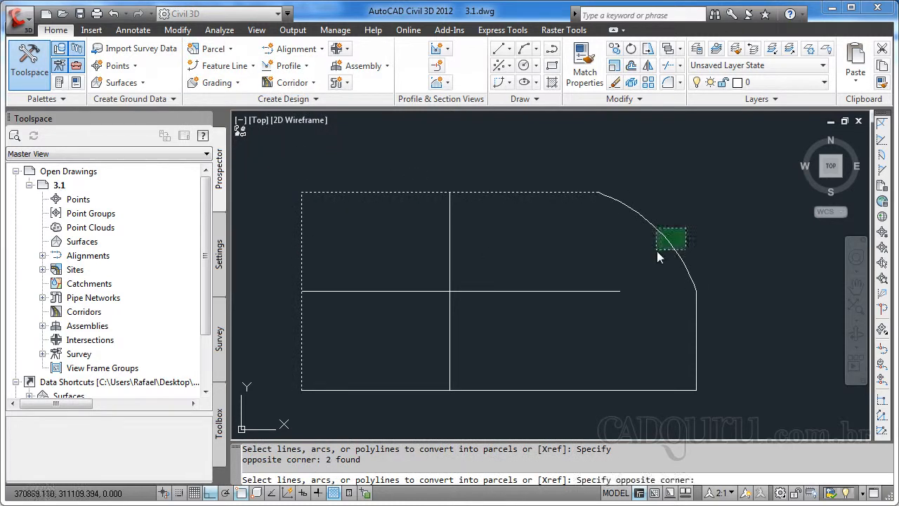
{"action": "left_click", "coordinate": [657, 250]}
{"action": "left_click", "coordinate": [732, 344]}
{"action": "left_click", "coordinate": [636, 413]}
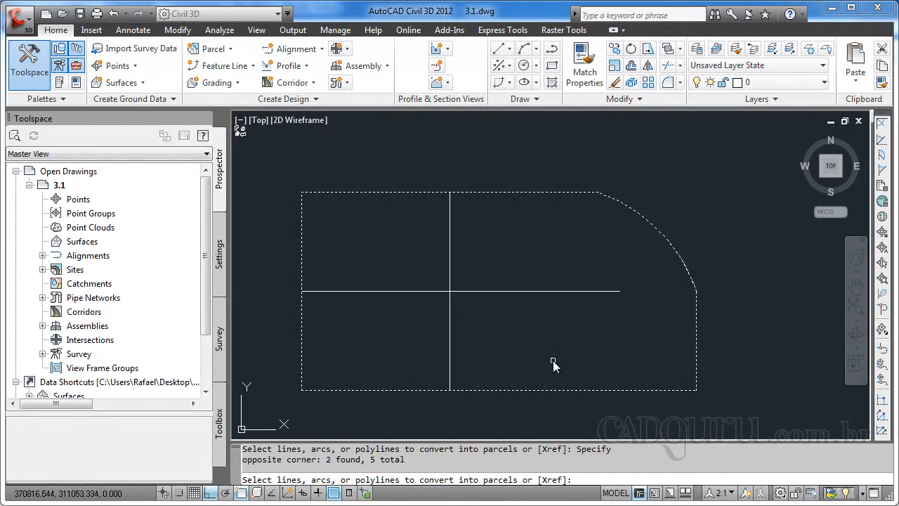
{"action": "key", "text": "Return"}
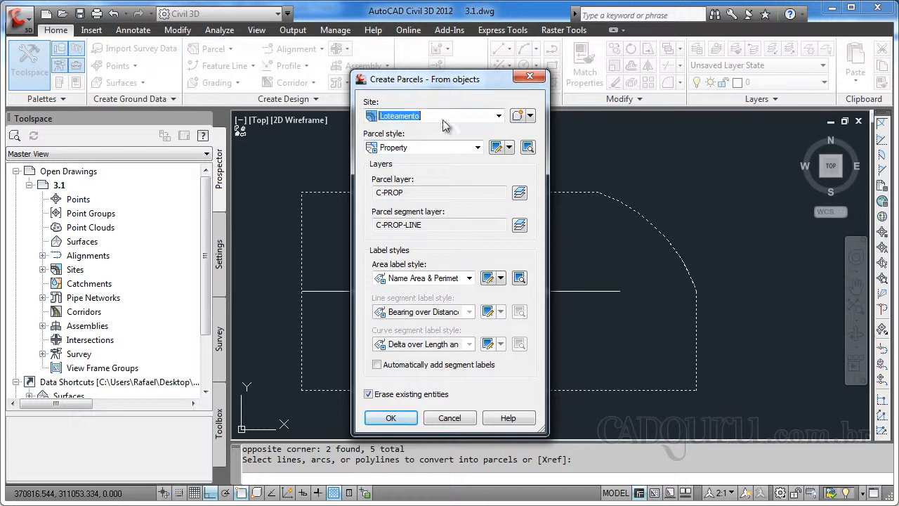
- Create the parcel in the Loteamento site using the Name Area & Perimeter area label style
{"action": "left_click", "coordinate": [419, 280]}
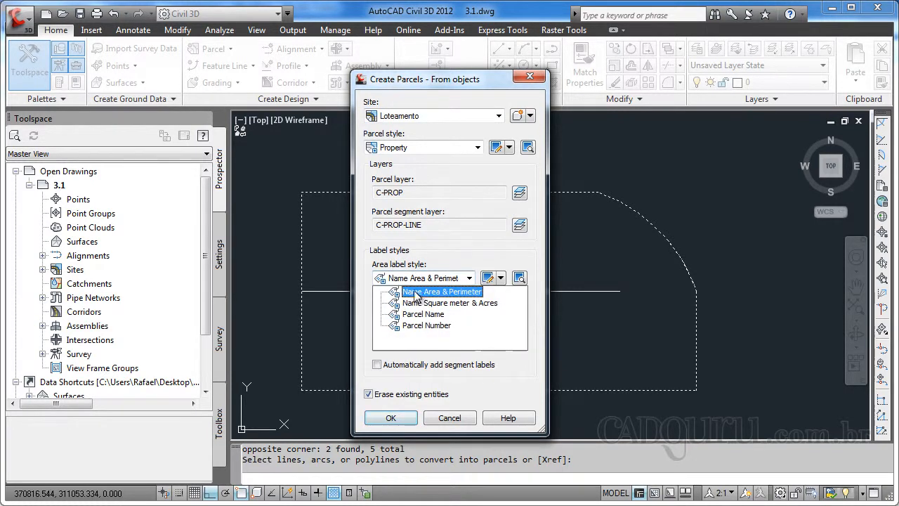
{"action": "left_click", "coordinate": [427, 325]}
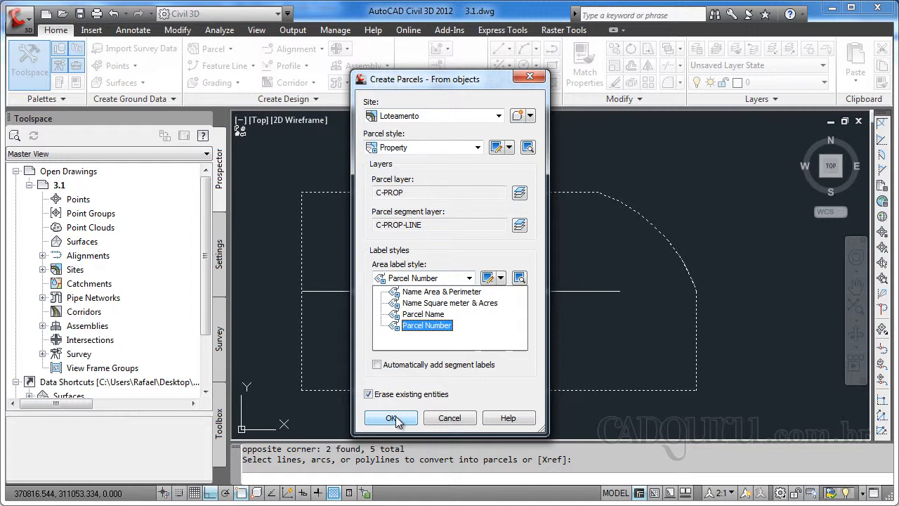
{"action": "left_click", "coordinate": [460, 303]}
{"action": "left_click", "coordinate": [394, 418]}
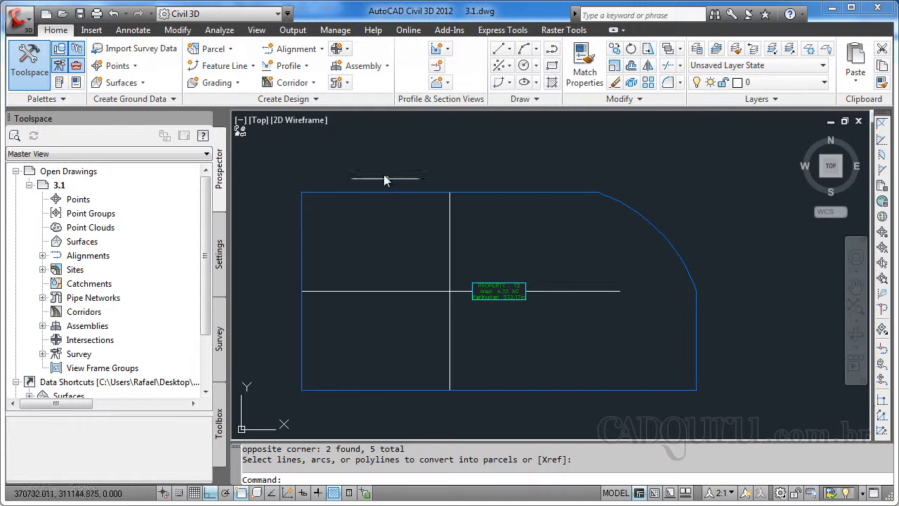
- Start Create Alignment from Objects with the horizontal inner line and accept its default direction
{"action": "left_click", "coordinate": [302, 51]}
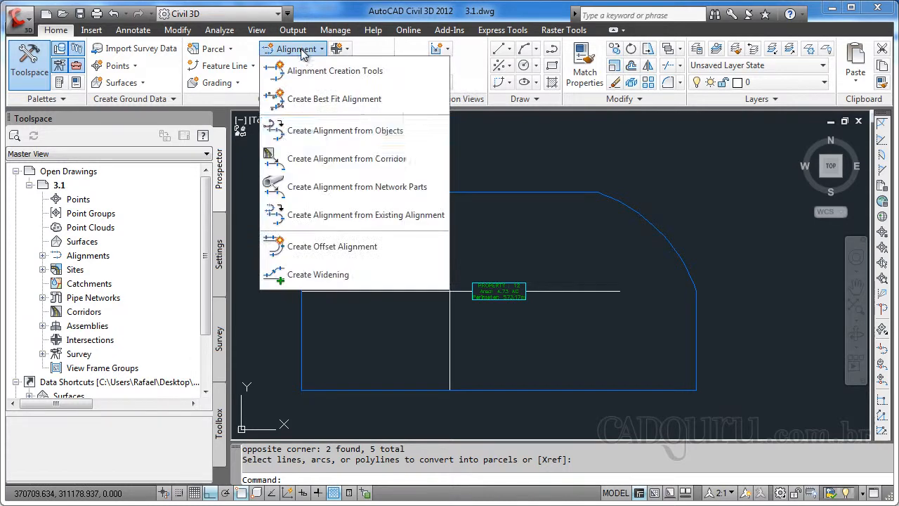
{"action": "left_click", "coordinate": [319, 133]}
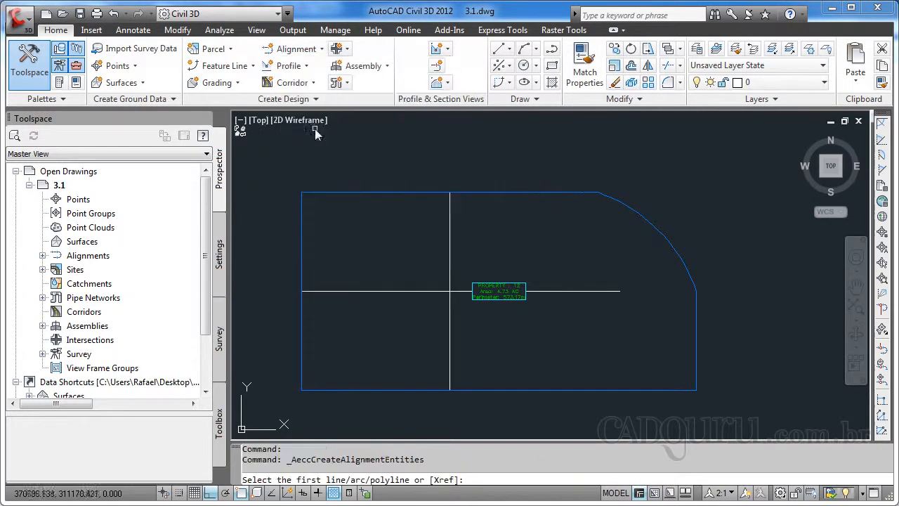
{"action": "left_click", "coordinate": [422, 291]}
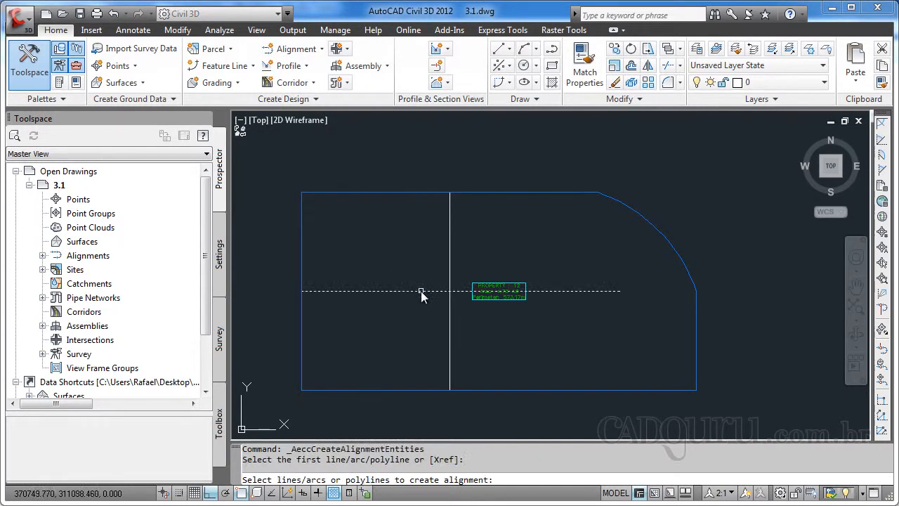
{"action": "key", "text": "Return"}
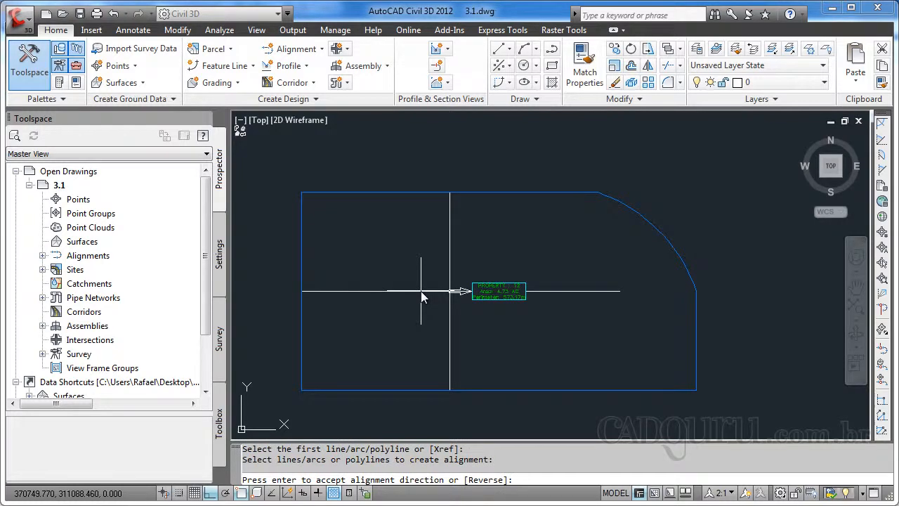
{"action": "key", "text": "Return"}
- Name the alignment r1, assign it to the Loteamento site, and create it
{"action": "left_click_drag", "start_coordinate": [455, 87], "coordinate": [298, 99]}
{"action": "type", "text": "r1"}
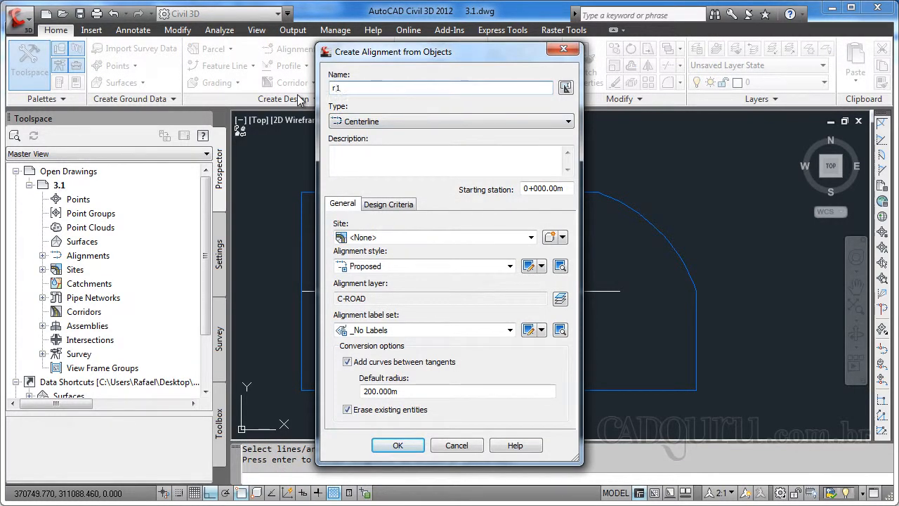
{"action": "left_click", "coordinate": [436, 236]}
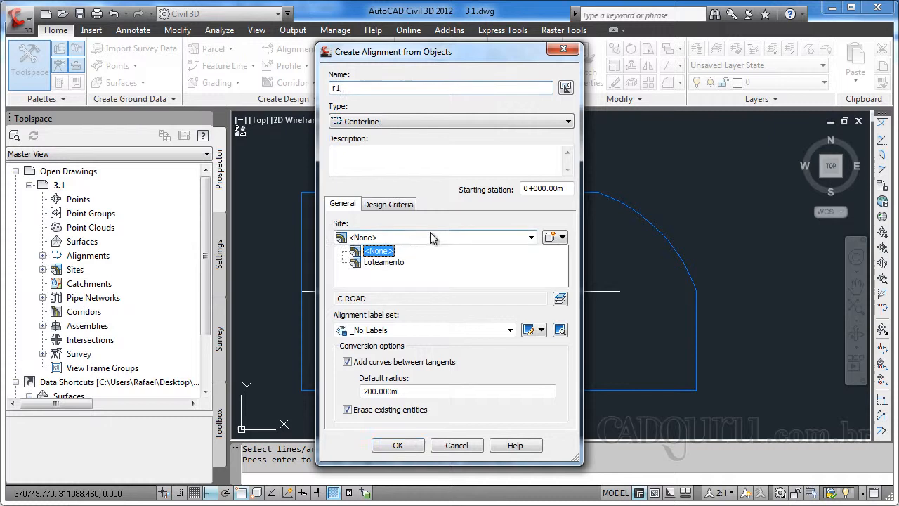
{"action": "left_click", "coordinate": [379, 263]}
{"action": "left_click", "coordinate": [398, 446]}
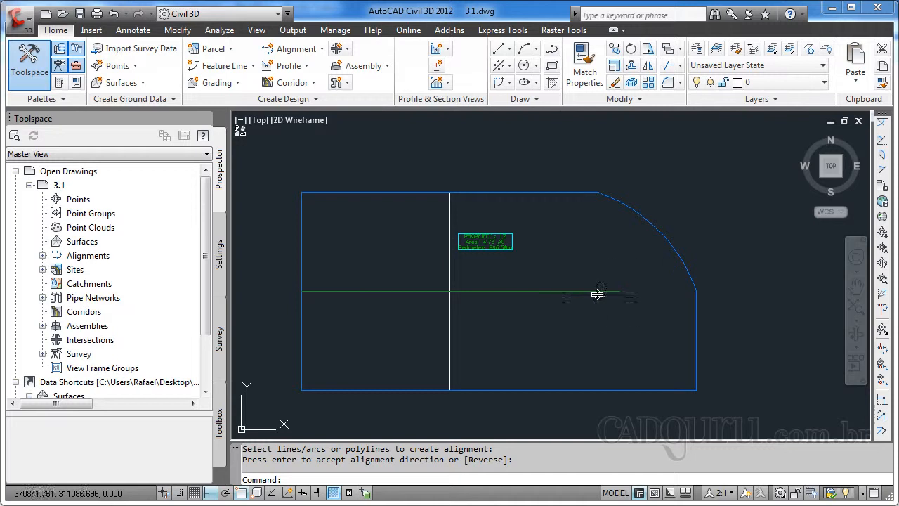
- Start Create Alignment from Objects with the vertical inner line and accept its default direction
{"action": "left_click", "coordinate": [294, 48]}
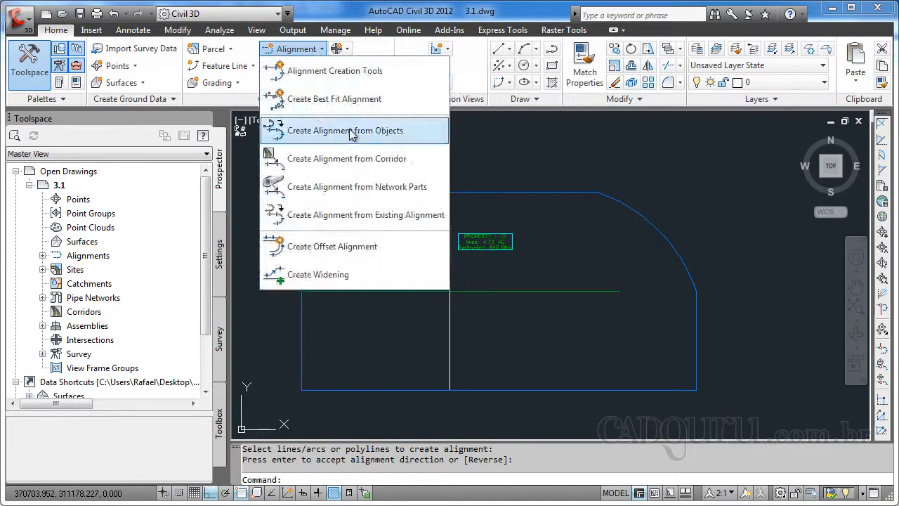
{"action": "left_click", "coordinate": [302, 130]}
{"action": "left_click", "coordinate": [450, 246]}
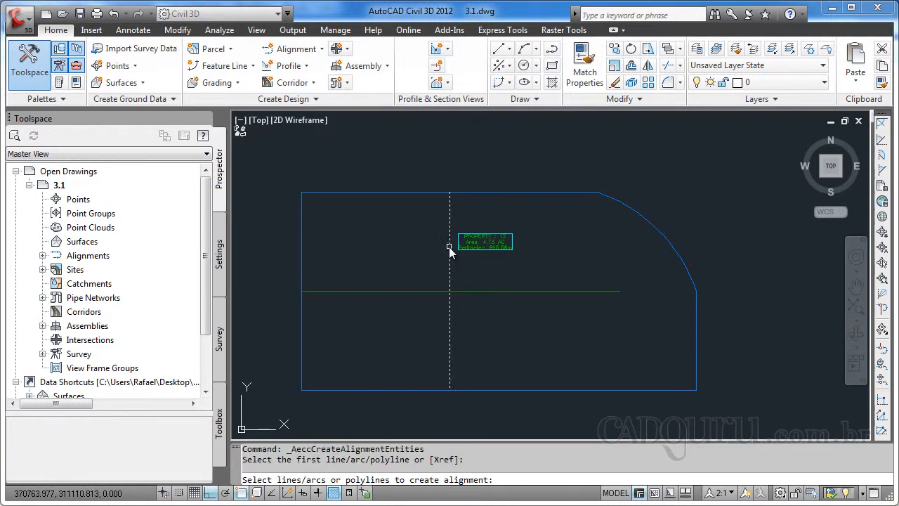
{"action": "key", "text": "Return"}
{"action": "key", "text": "Return"}
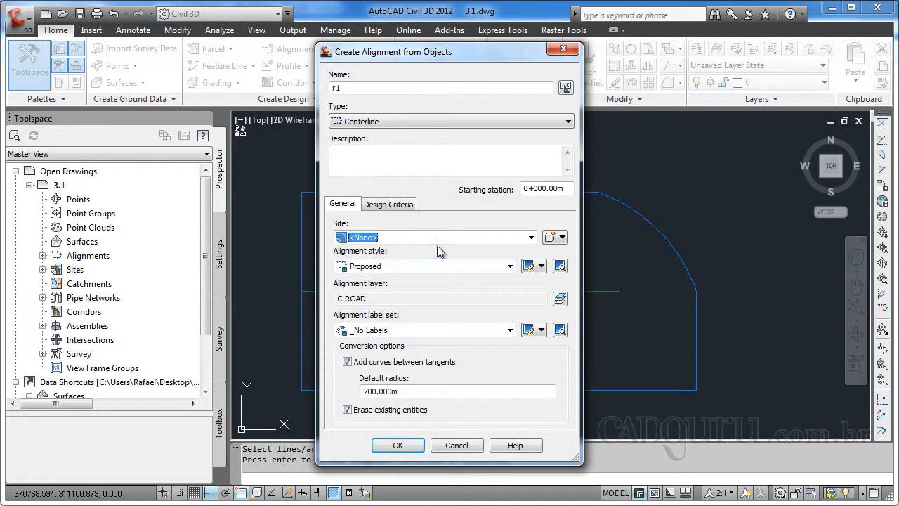
- Assign the alignment to the Loteamento site, name it r2, and create it
{"action": "left_click", "coordinate": [422, 237]}
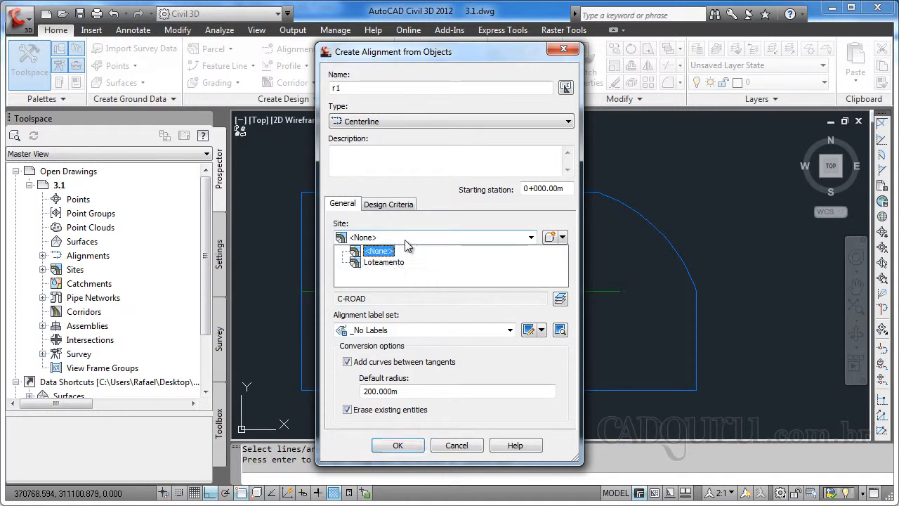
{"action": "left_click", "coordinate": [393, 262]}
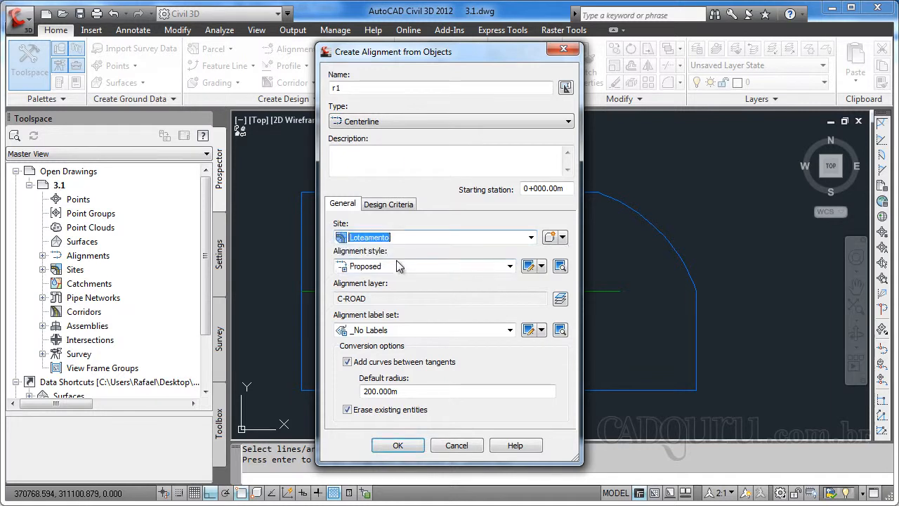
{"action": "left_click", "coordinate": [355, 88]}
{"action": "key", "text": "BackSpace"}
{"action": "type", "text": "2"}
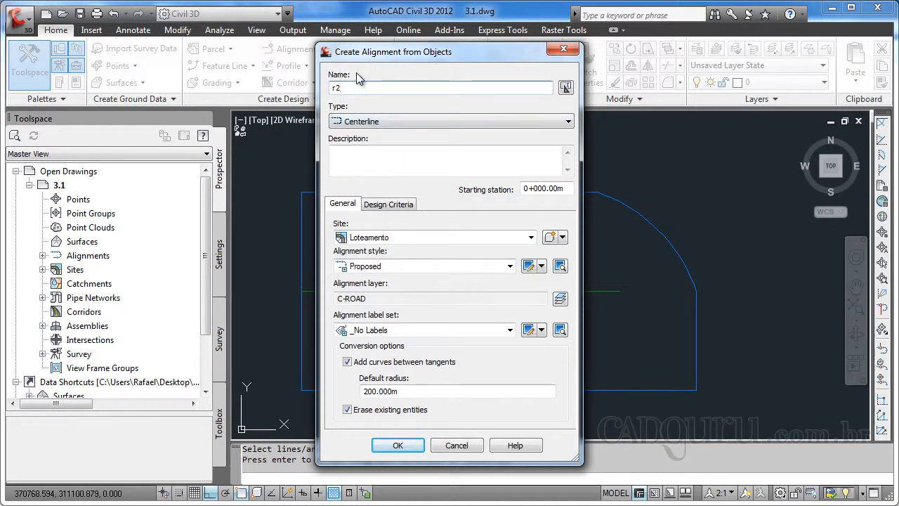
{"action": "left_click", "coordinate": [406, 443]}
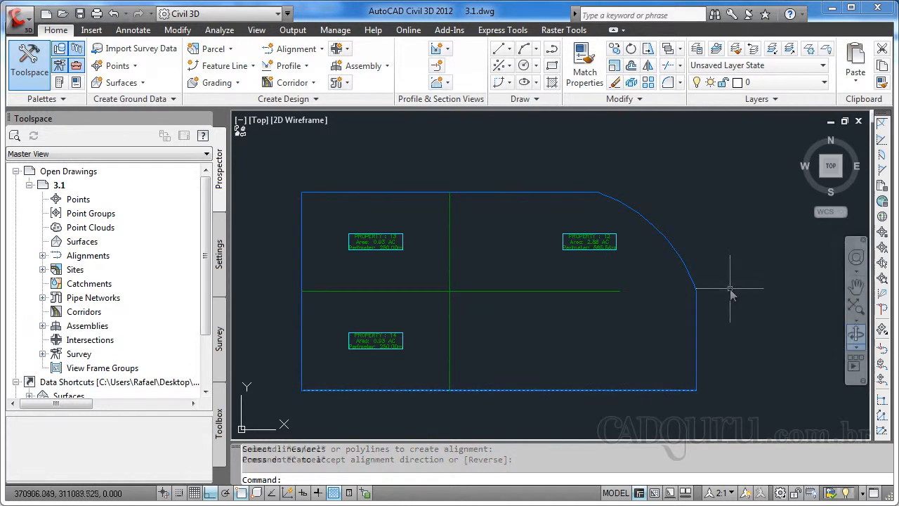
{"action": "key", "text": "Escape"}
{"action": "key", "text": "Escape"}
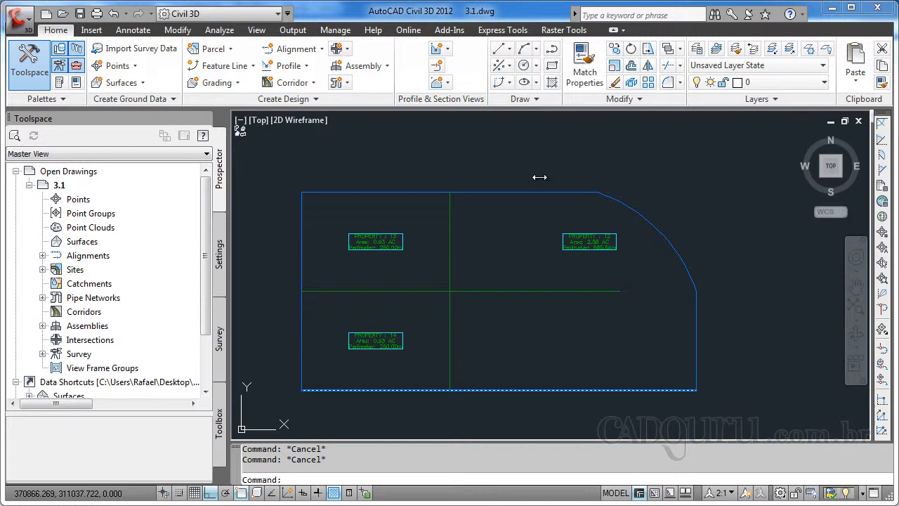
- Start Create Right of Way for the upper-left parcel by selecting its area label
{"action": "left_click", "coordinate": [229, 50]}
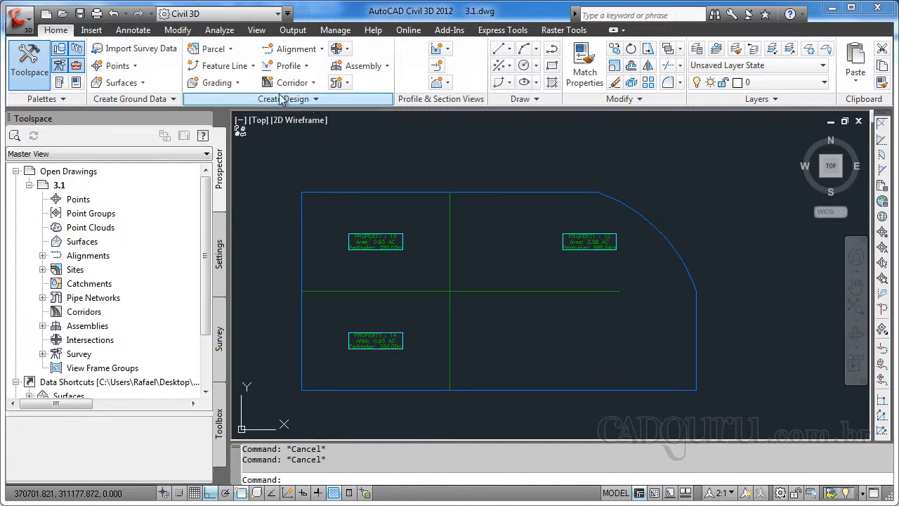
{"action": "left_click", "coordinate": [214, 48]}
{"action": "left_click", "coordinate": [249, 130]}
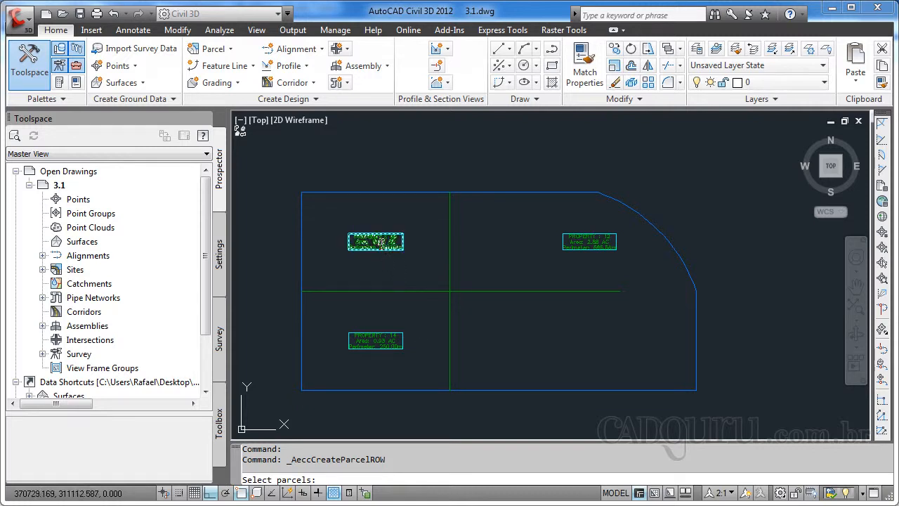
{"action": "left_click", "coordinate": [377, 242]}
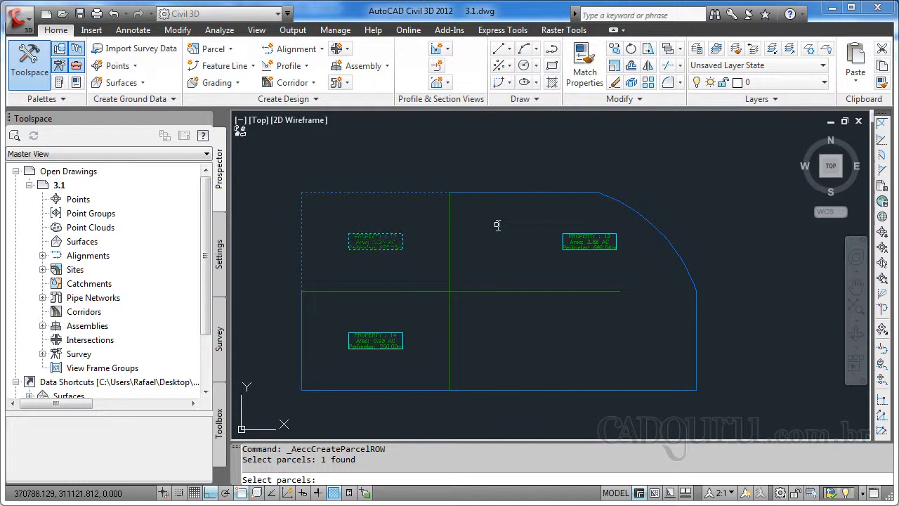
{"action": "key", "text": "Return"}
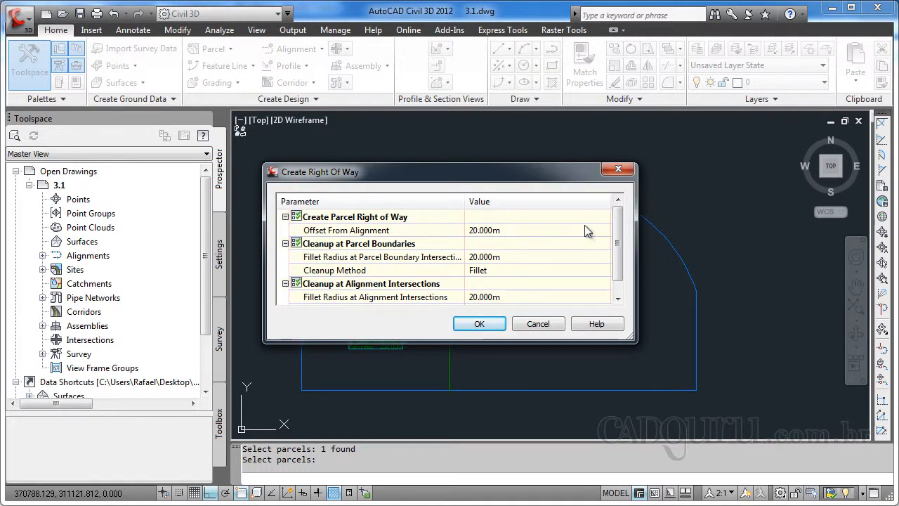
- Set the offset from alignment and the fillet radii at parcel boundary and alignment intersections to 5 m each
{"action": "scroll", "coordinate": [613, 225], "scroll_direction": "down", "scroll_amount": 1}
{"action": "scroll", "coordinate": [613, 225], "scroll_direction": "up", "scroll_amount": 1}
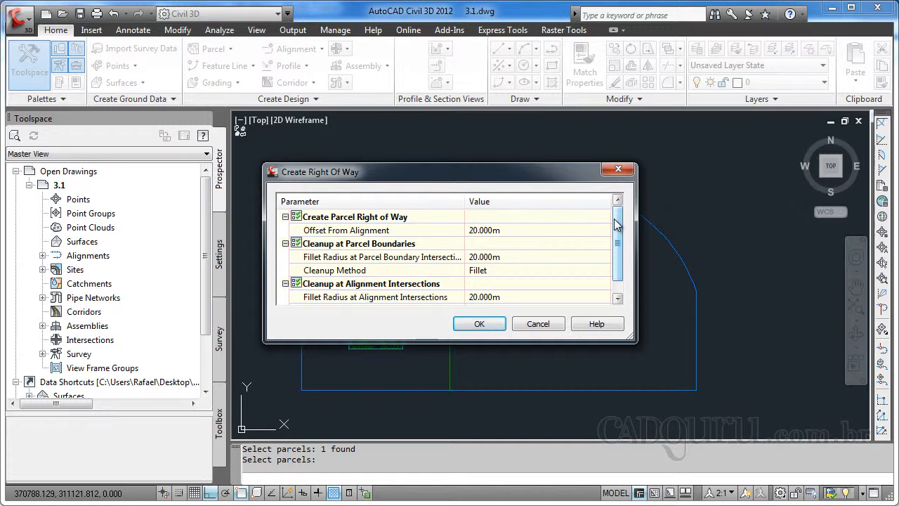
{"action": "left_click", "coordinate": [515, 230]}
{"action": "type", "text": "5"}
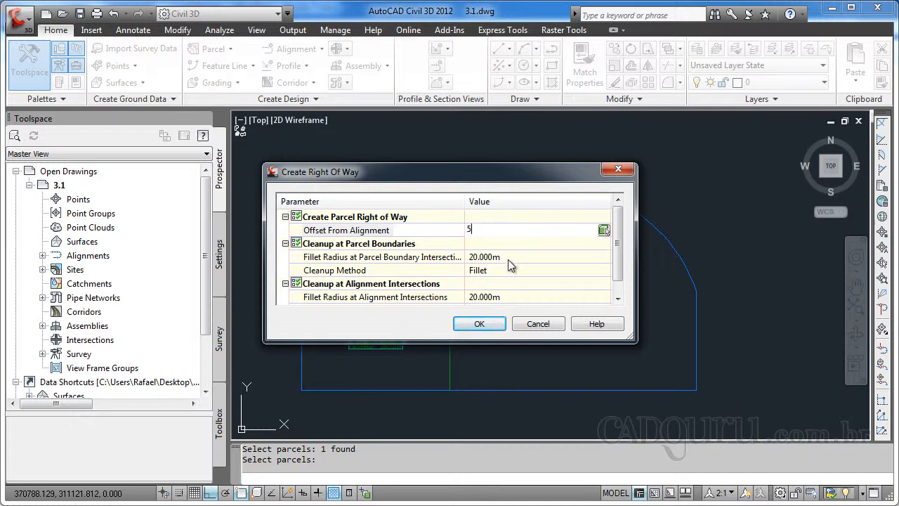
{"action": "left_click", "coordinate": [505, 256]}
{"action": "type", "text": "5"}
{"action": "left_click", "coordinate": [494, 295]}
{"action": "type", "text": "5"}
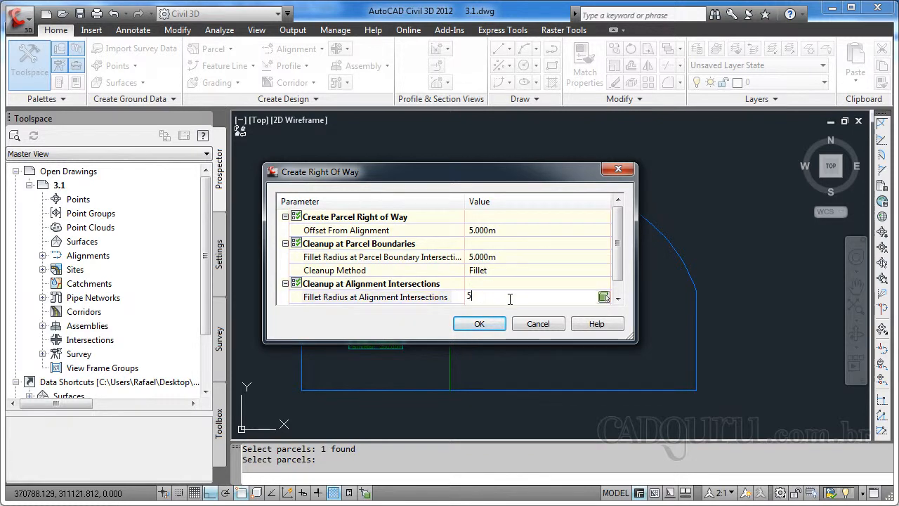
- Set the cleanup method at parcel boundaries to None and create the upper-left parcel's right of way
{"action": "left_click", "coordinate": [540, 271]}
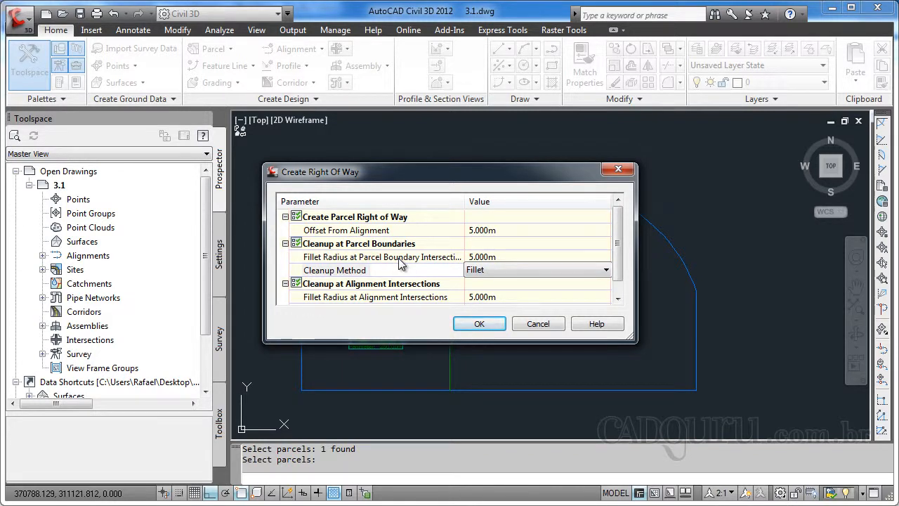
{"action": "left_click", "coordinate": [490, 271]}
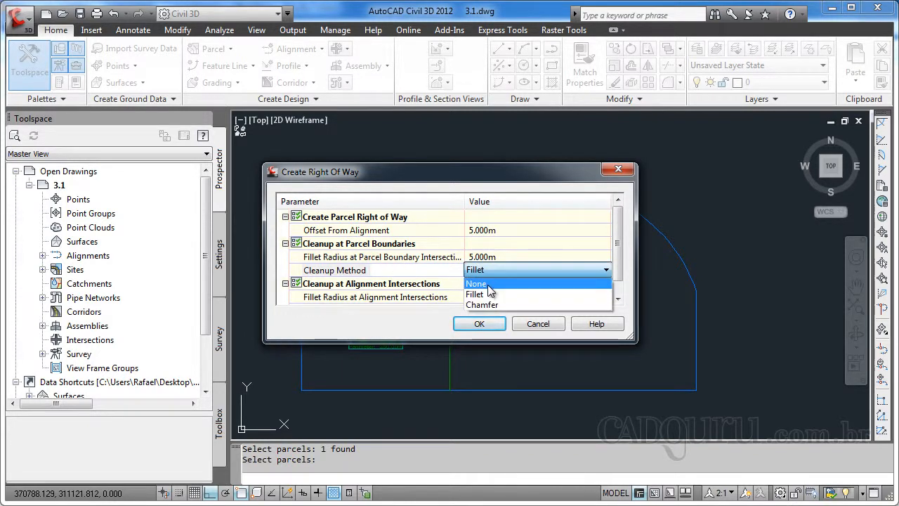
{"action": "left_click", "coordinate": [490, 288]}
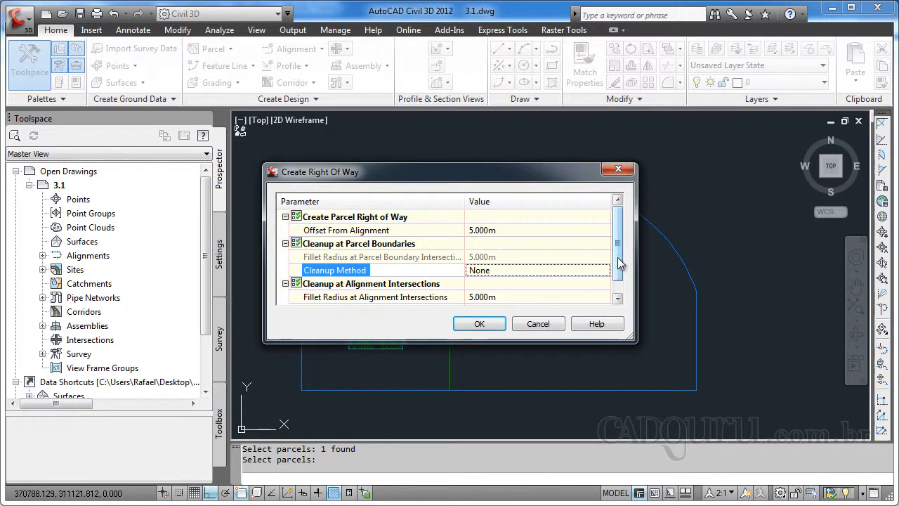
{"action": "scroll", "coordinate": [620, 278], "scroll_direction": "down", "scroll_amount": 1}
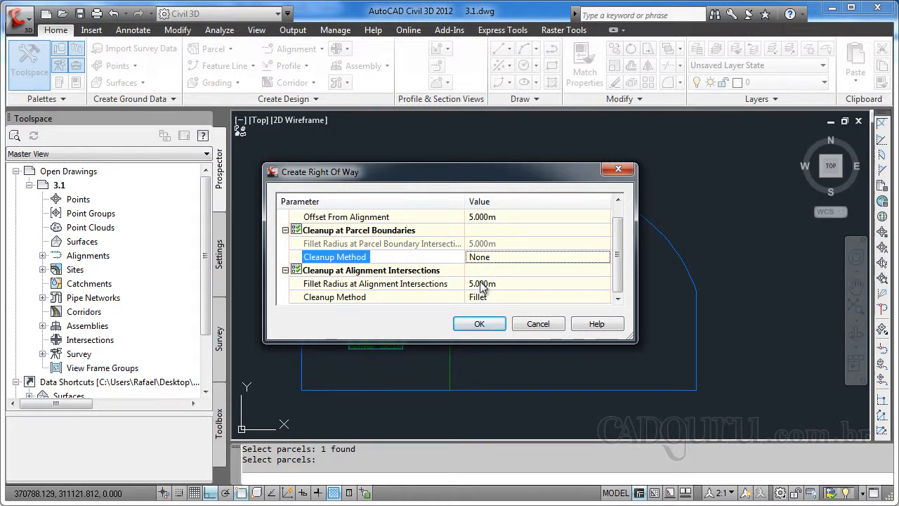
{"action": "left_click", "coordinate": [481, 325]}
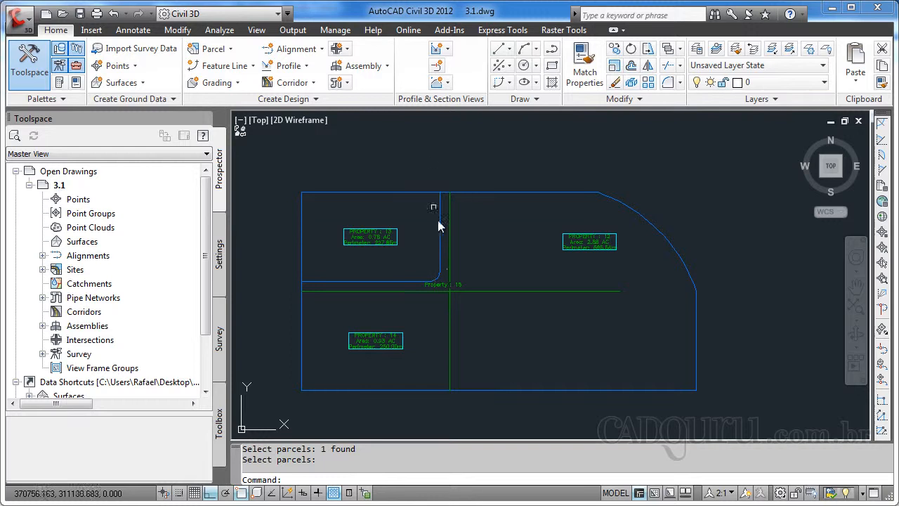
- Start Create Right of Way for the lower-left parcel by selecting its area label
{"action": "scroll", "coordinate": [421, 305], "scroll_direction": "up", "scroll_amount": 2}
{"action": "middle_click_drag", "start_coordinate": [365, 287], "coordinate": [451, 301]}
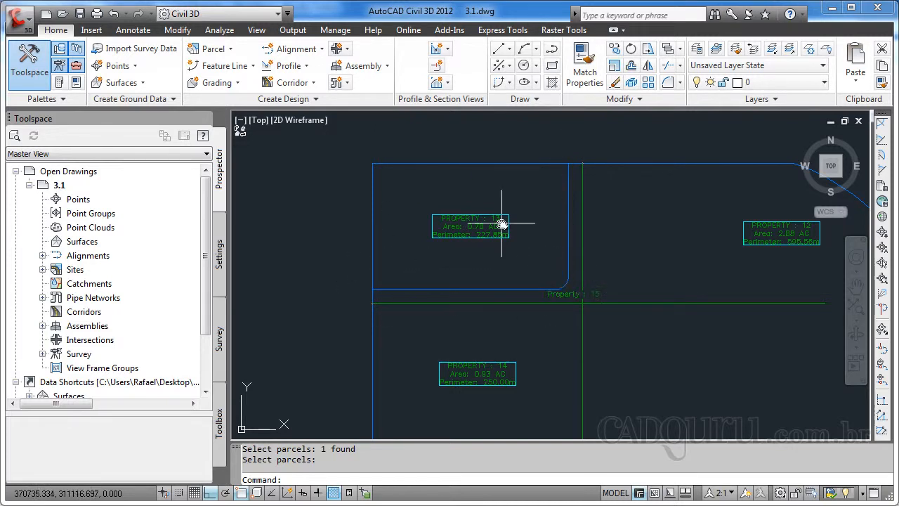
{"action": "scroll", "coordinate": [618, 224], "scroll_direction": "down", "scroll_amount": 3}
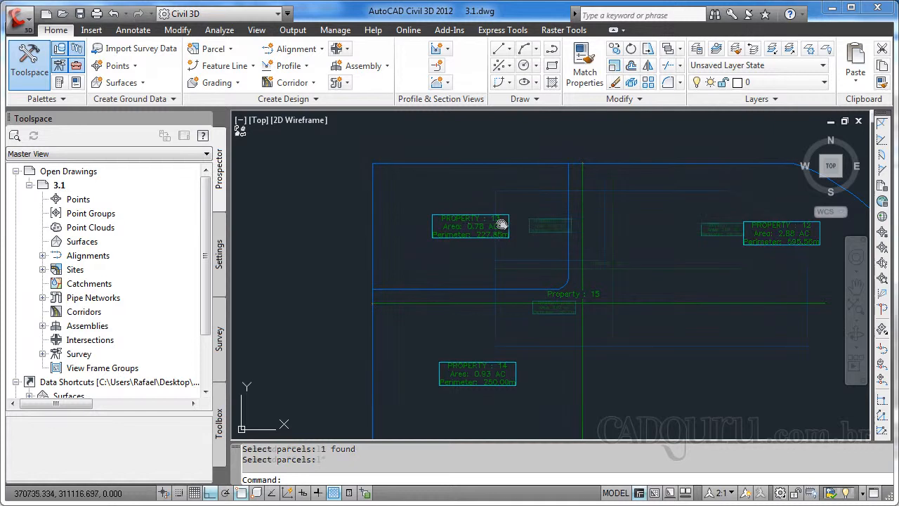
{"action": "key", "text": "Escape"}
{"action": "key", "text": "Escape"}
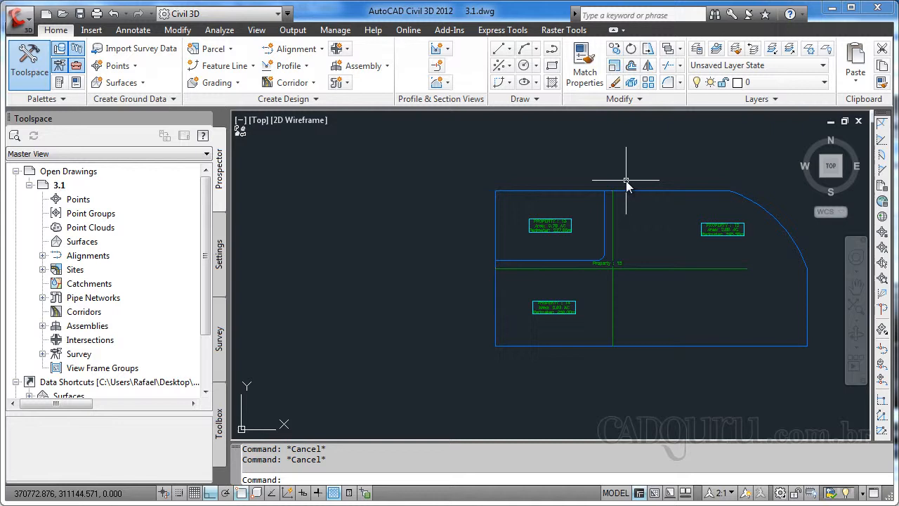
{"action": "left_click", "coordinate": [226, 51]}
{"action": "left_click", "coordinate": [248, 130]}
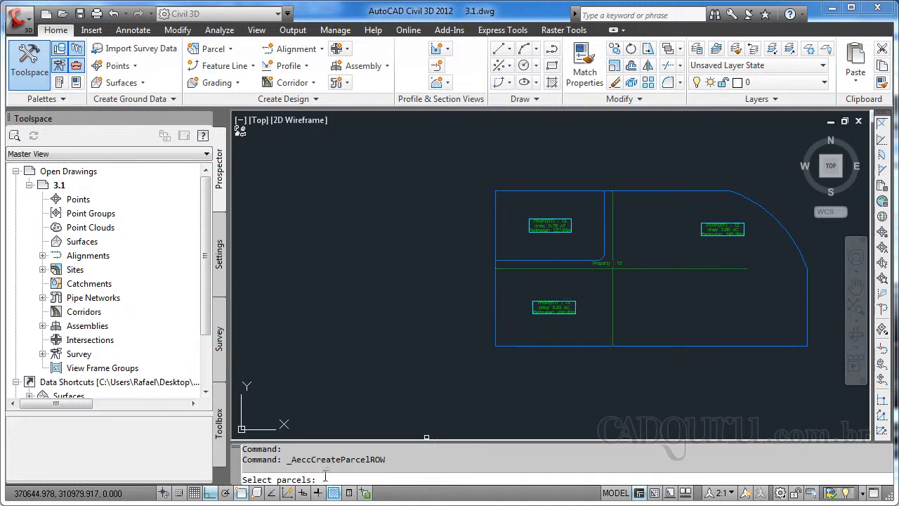
{"action": "left_click", "coordinate": [552, 313]}
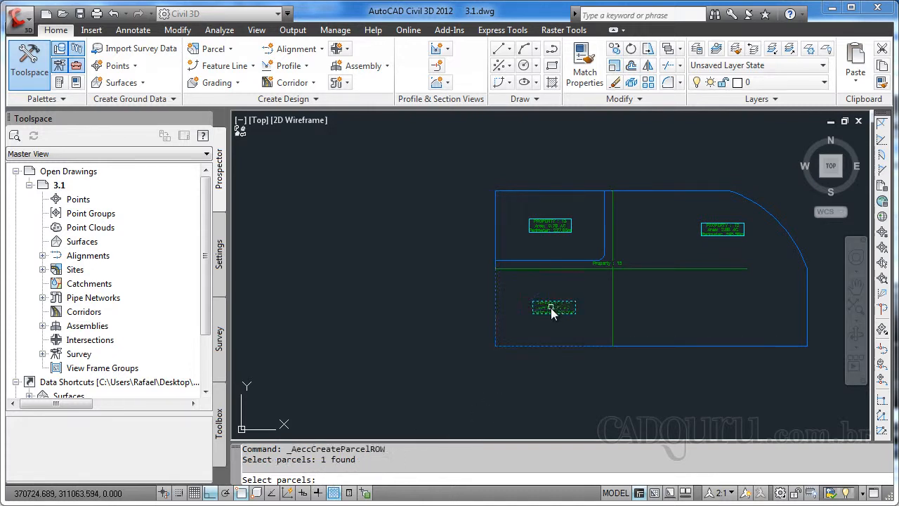
{"action": "key", "text": "Return"}
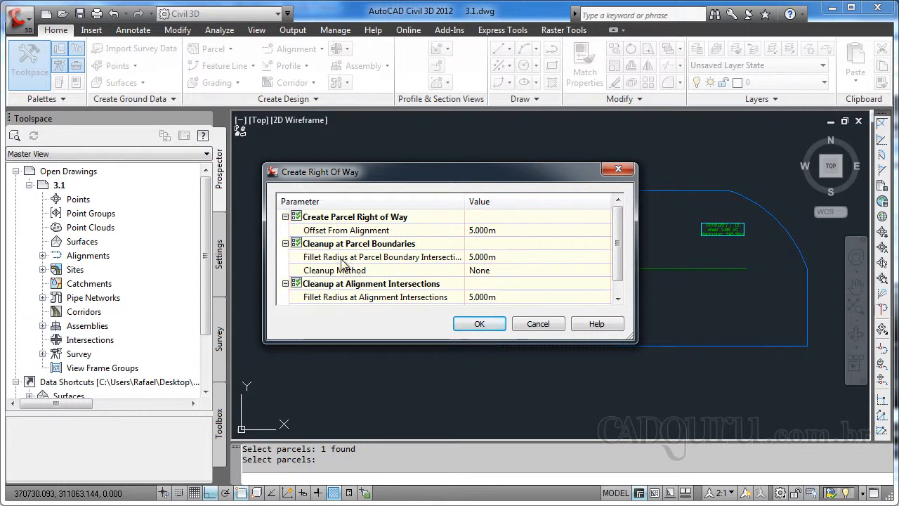
- Set the cleanup method at parcel boundaries to Chamfer and create the lower-left parcel's right of way
{"action": "left_click", "coordinate": [490, 272]}
{"action": "left_click", "coordinate": [490, 271]}
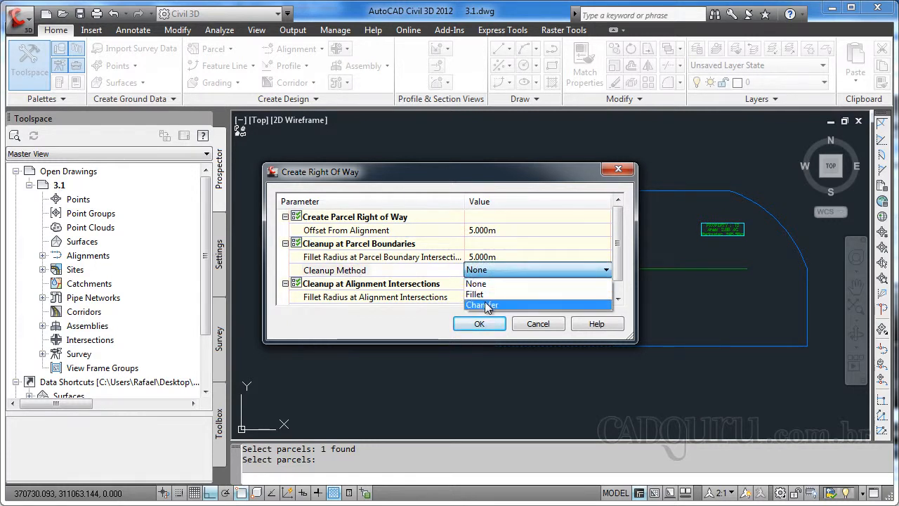
{"action": "left_click", "coordinate": [487, 304]}
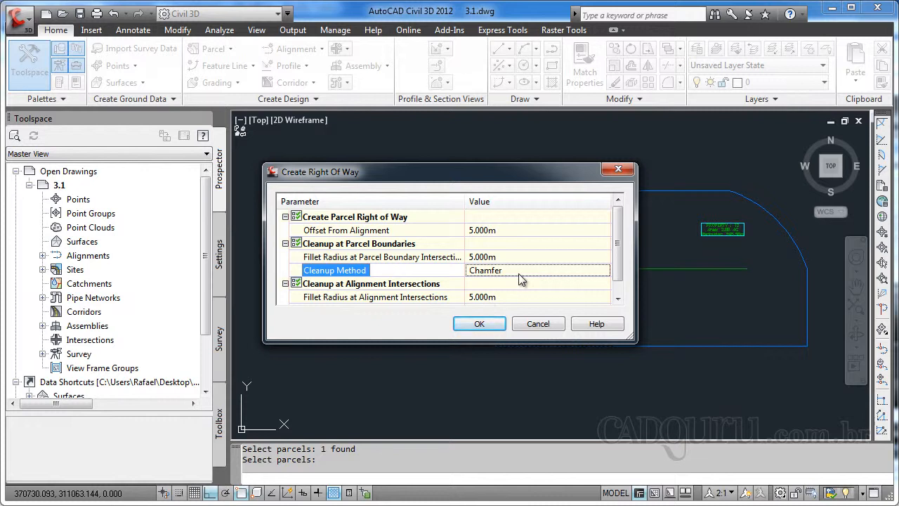
{"action": "scroll", "coordinate": [620, 250], "scroll_direction": "down", "scroll_amount": 1}
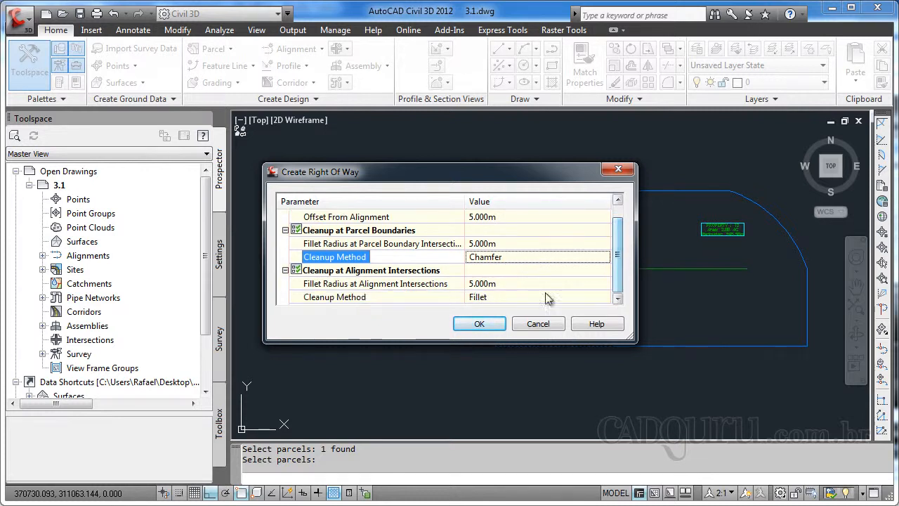
{"action": "left_click", "coordinate": [495, 326]}
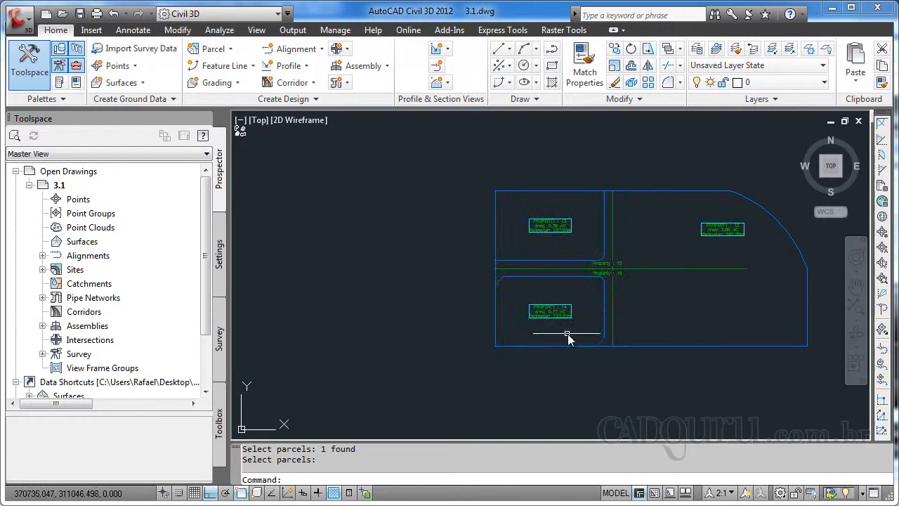
- Start Create Right of Way for the large parcel on the east side by selecting its area label
{"action": "scroll", "coordinate": [602, 304], "scroll_direction": "up", "scroll_amount": 5}
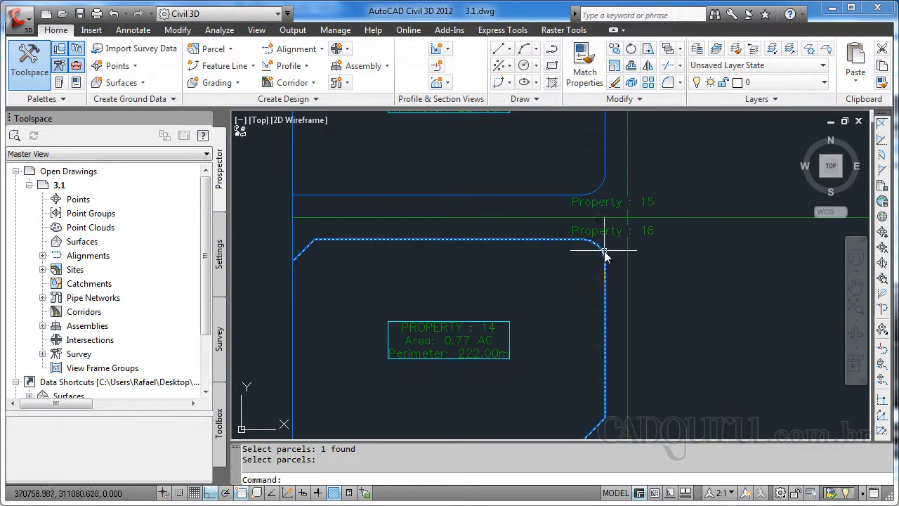
{"action": "scroll", "coordinate": [573, 271], "scroll_direction": "down", "scroll_amount": 2}
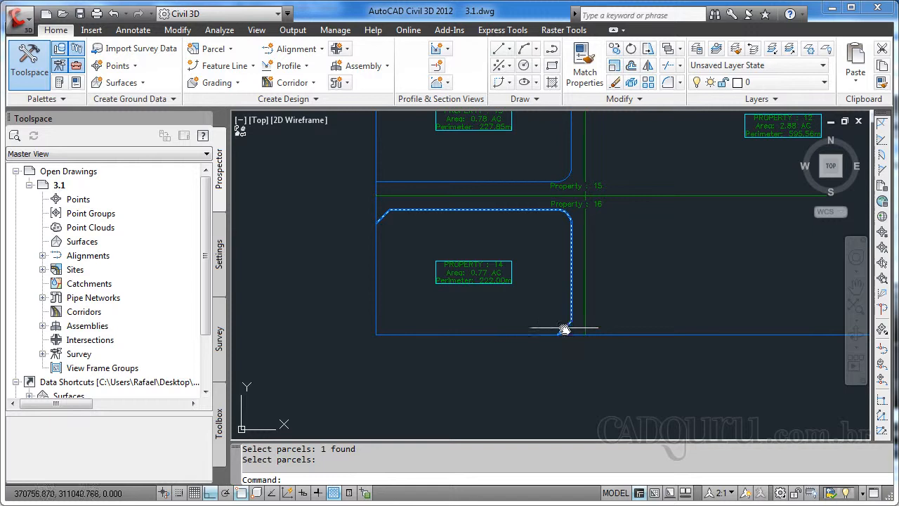
{"action": "middle_click_drag", "start_coordinate": [479, 272], "coordinate": [548, 318]}
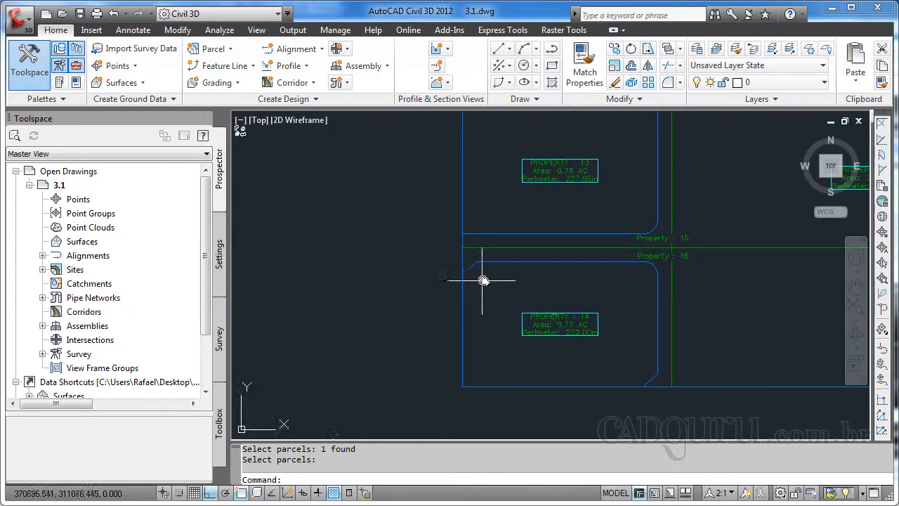
{"action": "scroll", "coordinate": [537, 273], "scroll_direction": "down", "scroll_amount": 2}
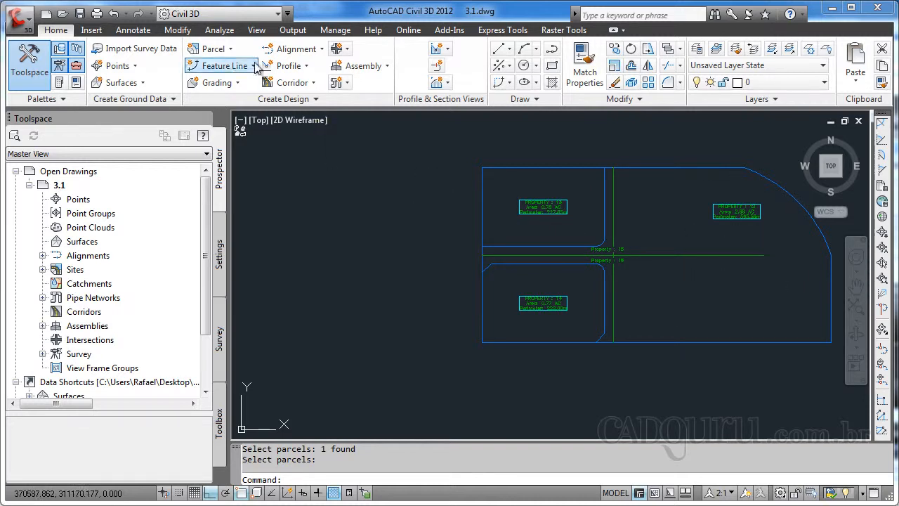
{"action": "left_click", "coordinate": [212, 49]}
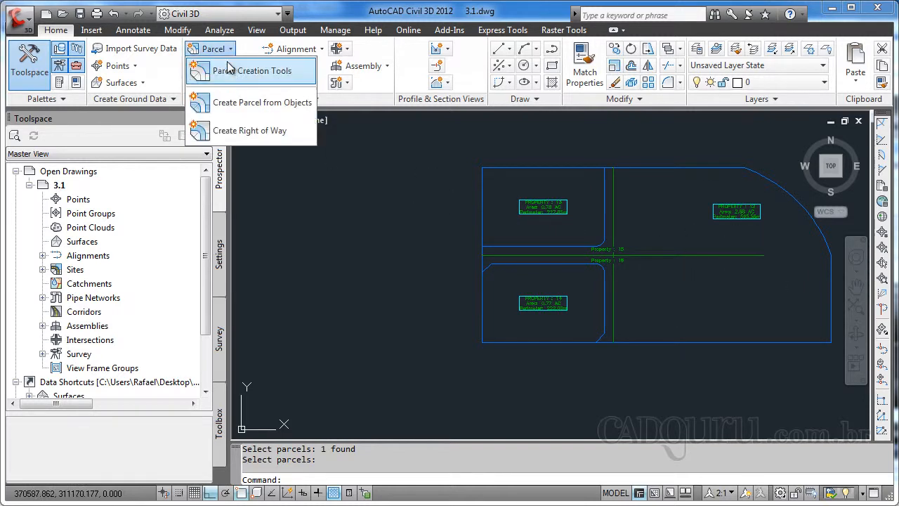
{"action": "left_click", "coordinate": [239, 130]}
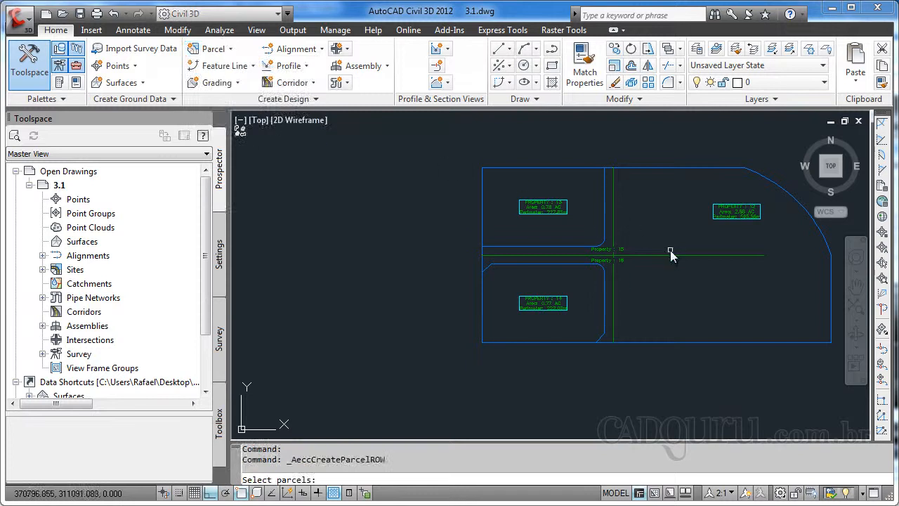
{"action": "left_click", "coordinate": [737, 212]}
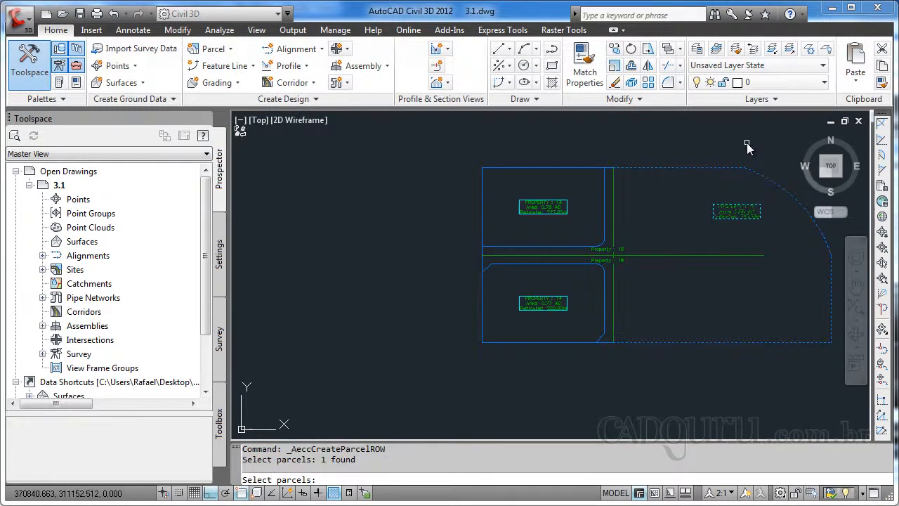
{"action": "key", "text": "Return"}
- Set the cleanup method at parcel boundaries to None and create the large east parcel's right of way
{"action": "left_click", "coordinate": [501, 269]}
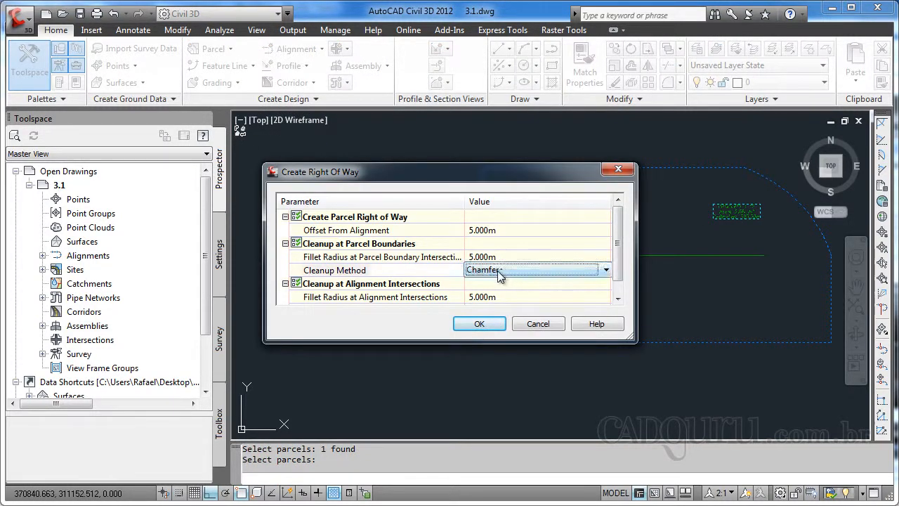
{"action": "left_click", "coordinate": [497, 270]}
{"action": "left_click", "coordinate": [486, 281]}
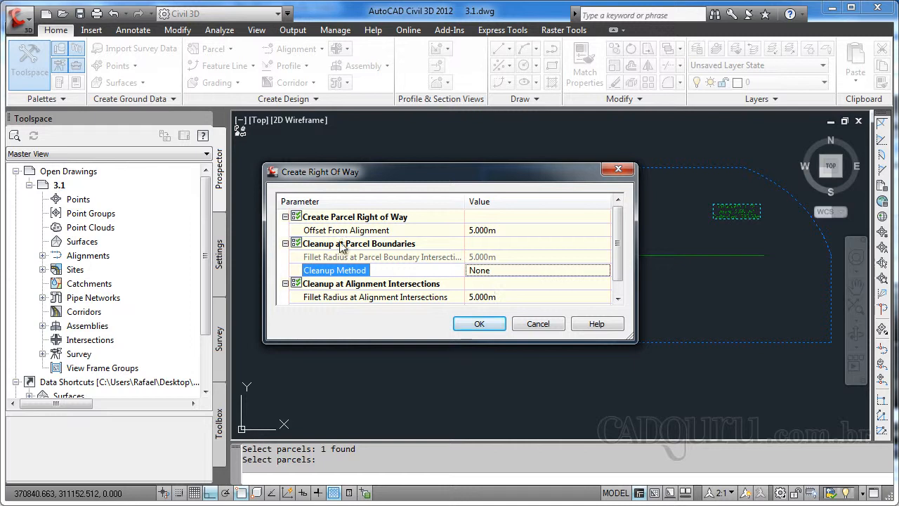
{"action": "scroll", "coordinate": [625, 266], "scroll_direction": "down", "scroll_amount": 1}
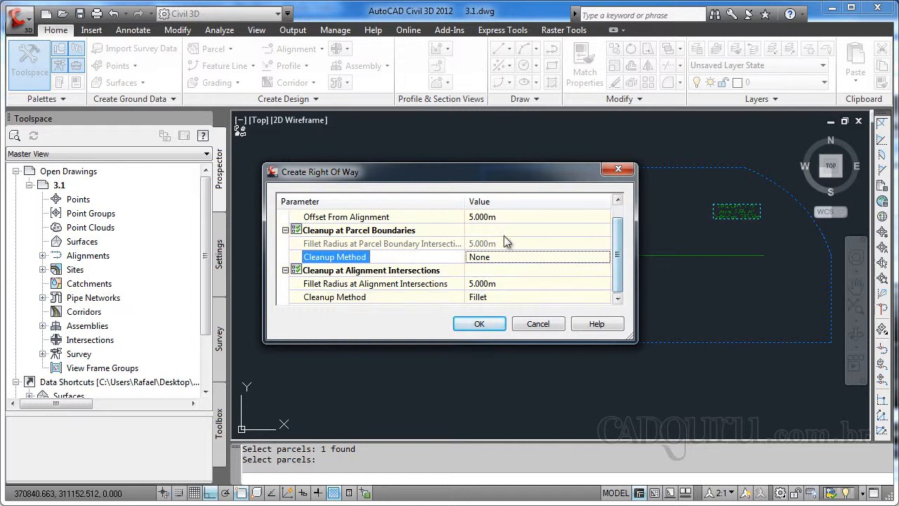
{"action": "left_click", "coordinate": [479, 324]}
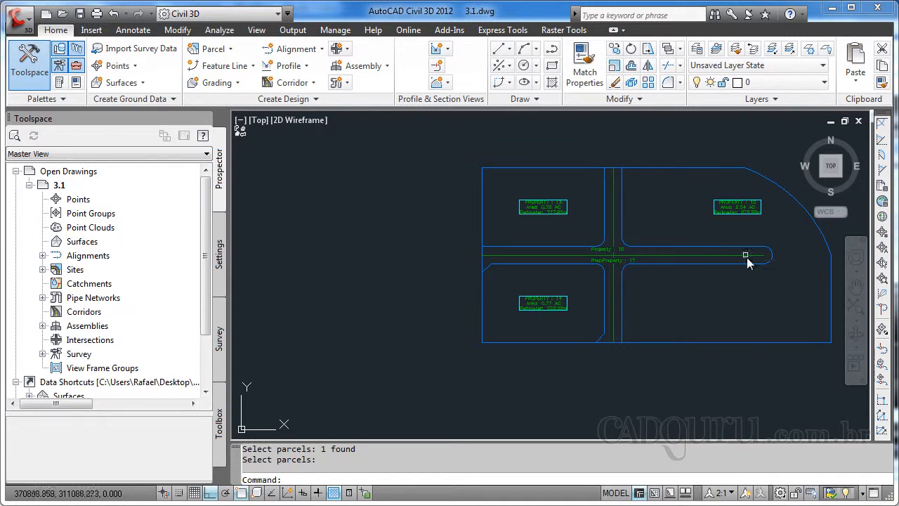
- Open the recent drawing cul_de_sac.dwg
{"action": "scroll", "coordinate": [756, 249], "scroll_direction": "down", "scroll_amount": 2}
{"action": "middle_click_drag", "start_coordinate": [756, 249], "coordinate": [678, 216]}
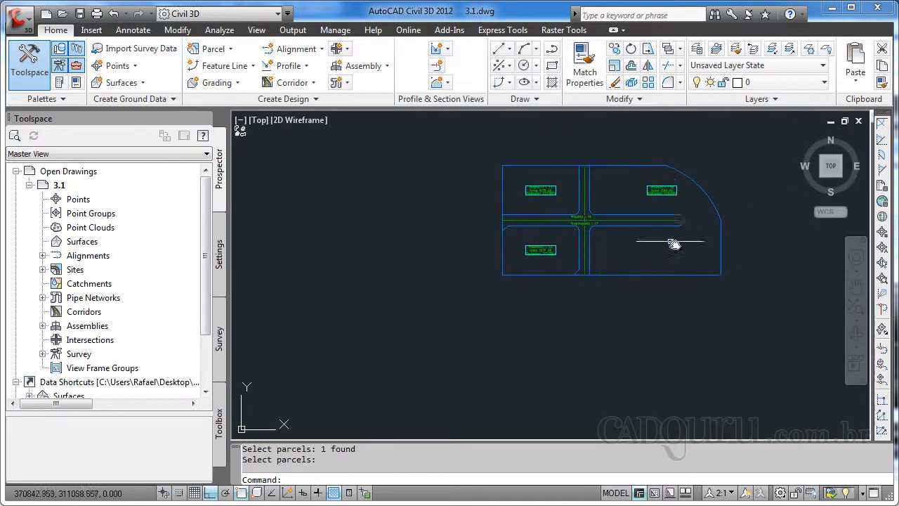
{"action": "scroll", "coordinate": [684, 219], "scroll_direction": "up", "scroll_amount": 3}
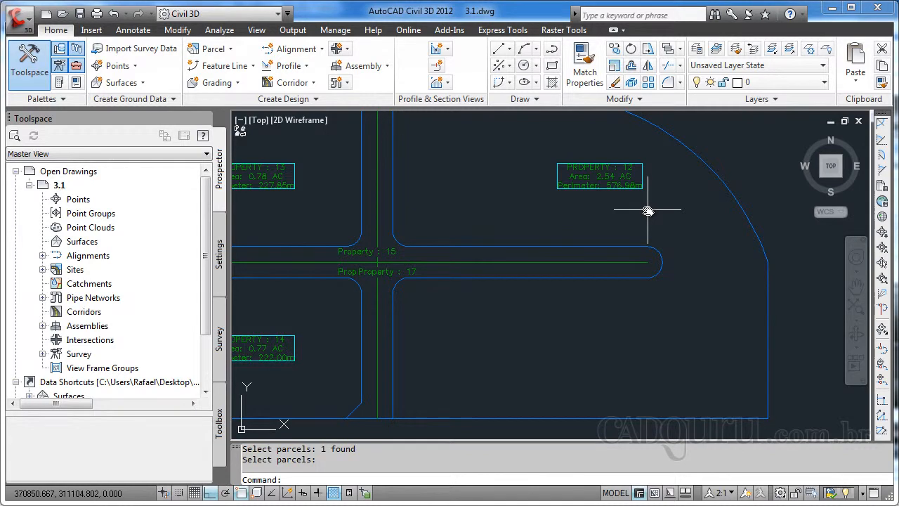
{"action": "key", "text": "Escape"}
{"action": "key", "text": "ctrl+q"}
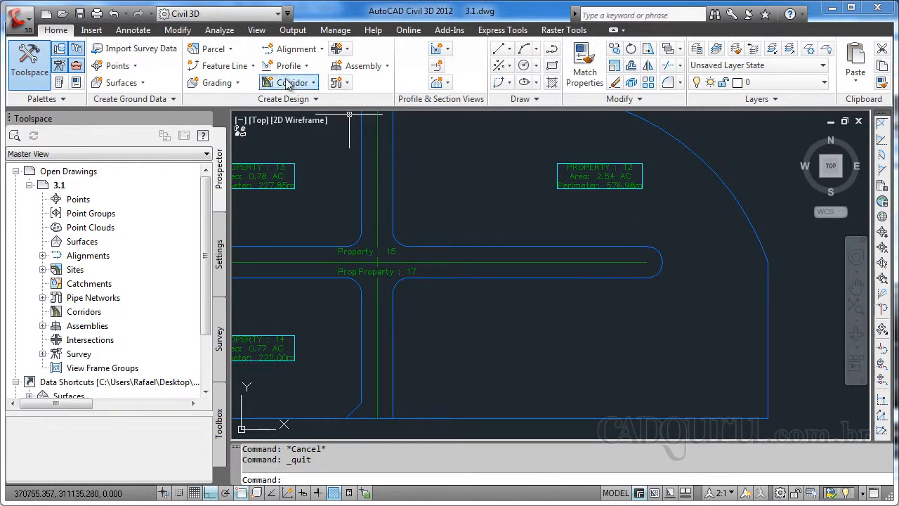
{"action": "left_click", "coordinate": [18, 19]}
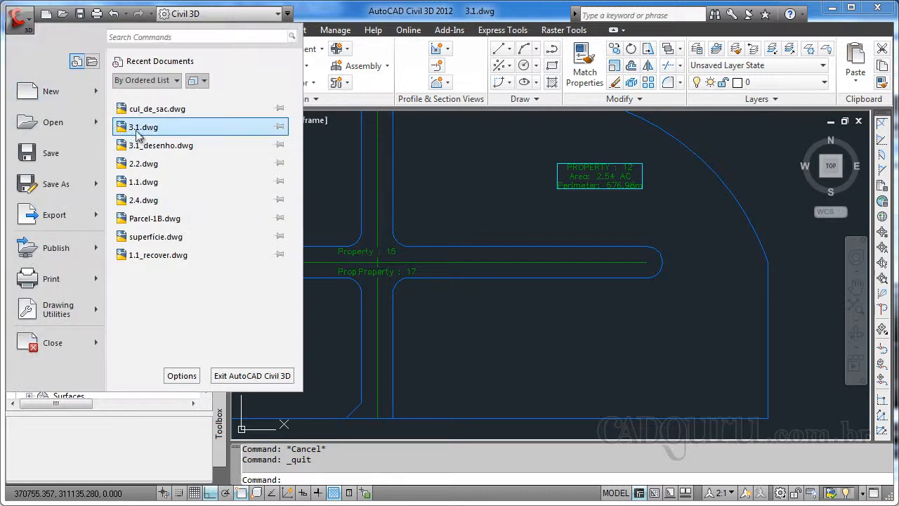
{"action": "left_click", "coordinate": [151, 109]}
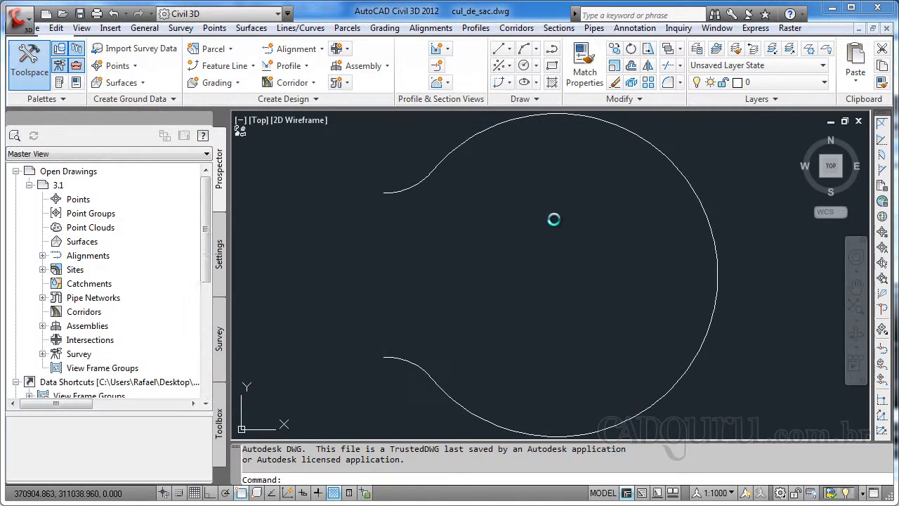
- Copy the large cul-de-sac arc and its two small connecting arcs to the clipboard
{"action": "left_click", "coordinate": [658, 149]}
{"action": "left_click", "coordinate": [404, 190]}
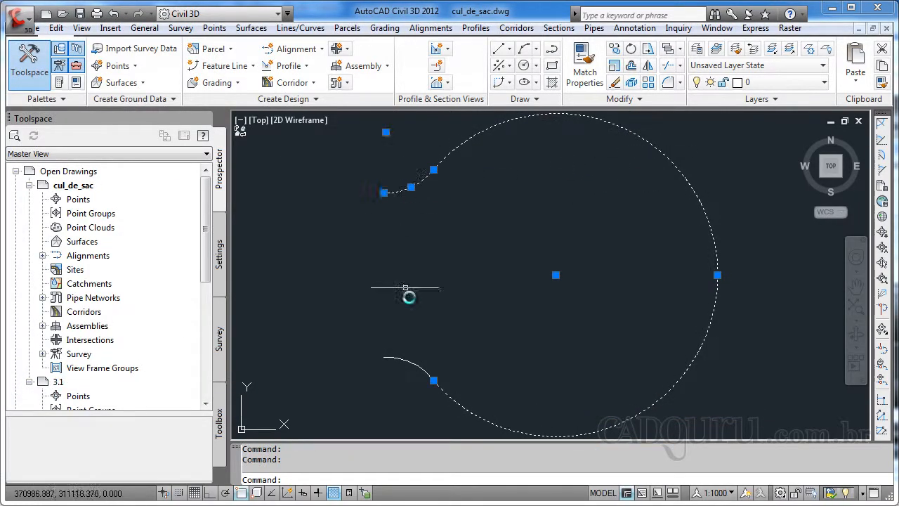
{"action": "left_click", "coordinate": [409, 363]}
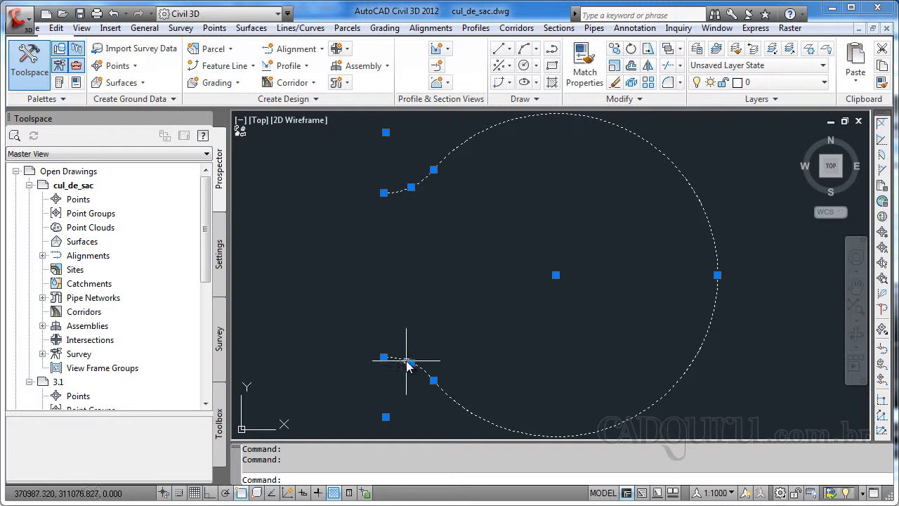
{"action": "key", "text": "ctrl+c"}
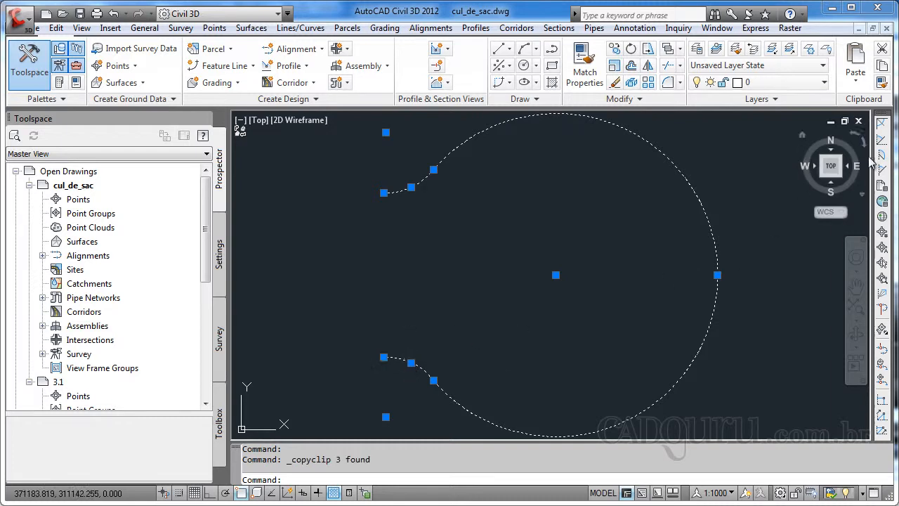
- Close cul_de_sac.dwg without saving changes and paste the copied arcs northeast of the parcels in 3.1.dwg
{"action": "left_click", "coordinate": [859, 121]}
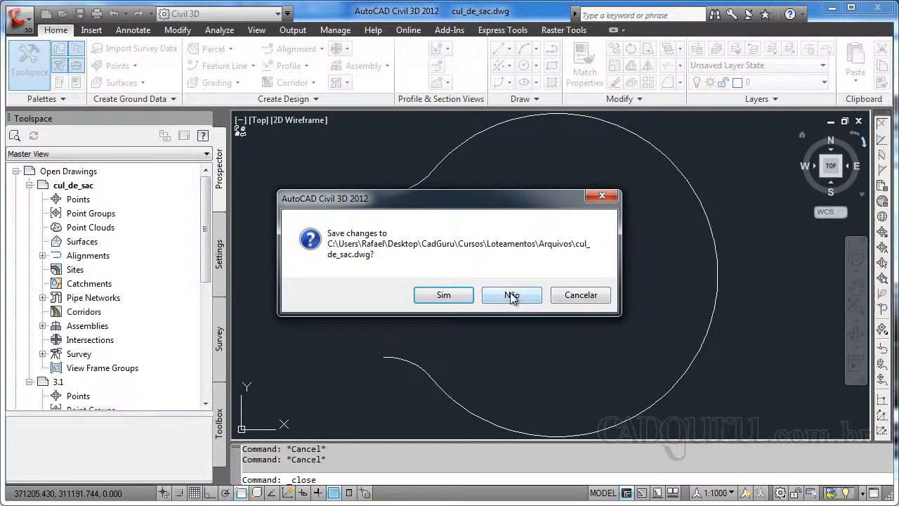
{"action": "left_click", "coordinate": [511, 295]}
{"action": "scroll", "coordinate": [660, 263], "scroll_direction": "down", "scroll_amount": 4}
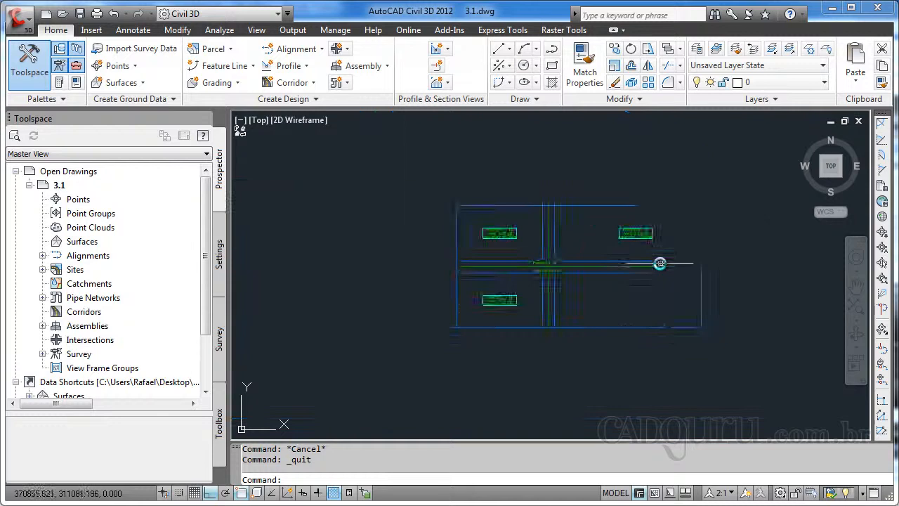
{"action": "key", "text": "ctrl+v"}
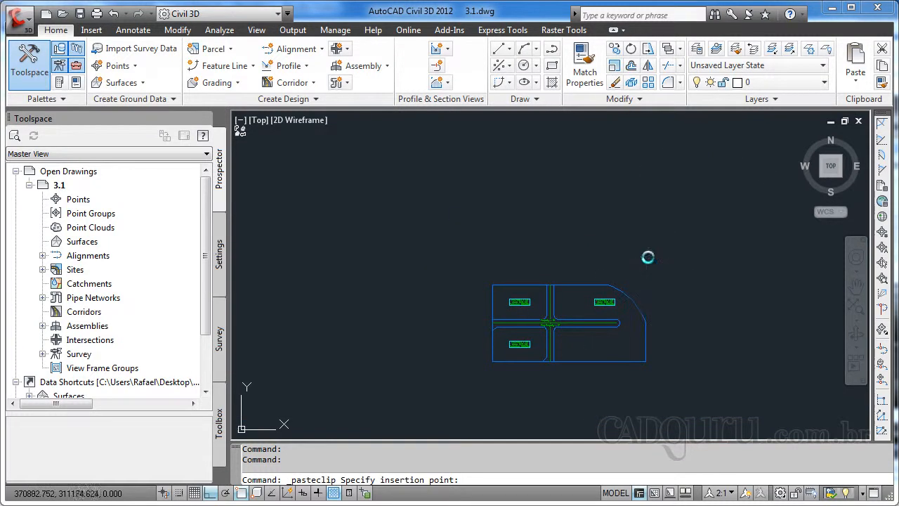
{"action": "key", "text": "Escape"}
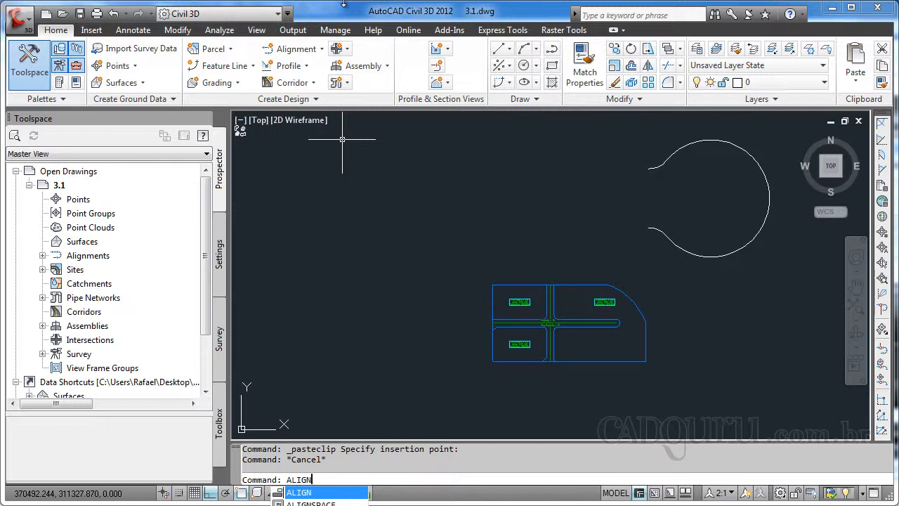
- Start Align on the three pasted arcs and match their upper open end to the upper start of the road's rounded east end
{"action": "key", "text": "Return"}
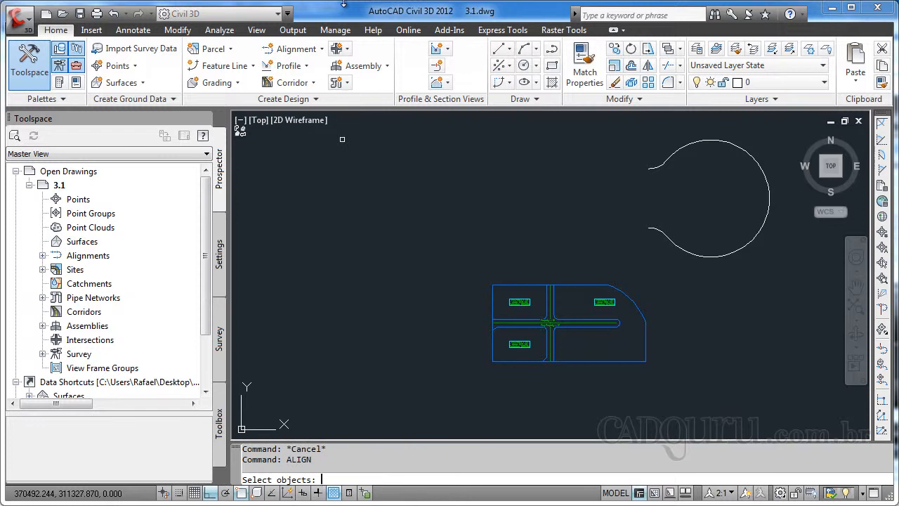
{"action": "left_click", "coordinate": [688, 151]}
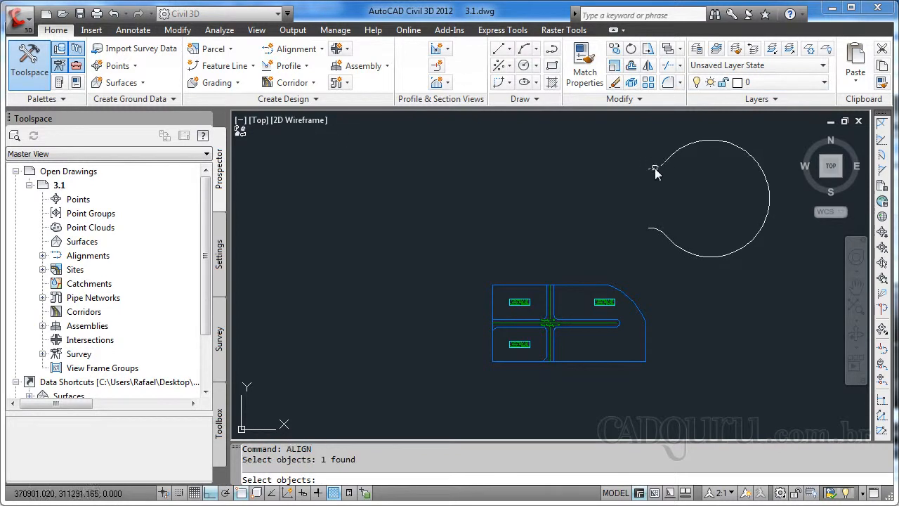
{"action": "left_click", "coordinate": [688, 145]}
{"action": "left_click", "coordinate": [663, 232]}
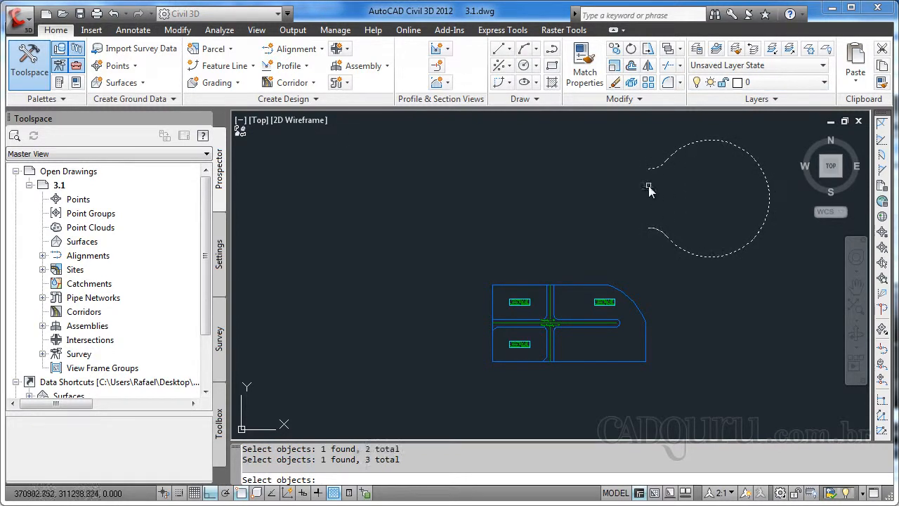
{"action": "key", "text": "Return"}
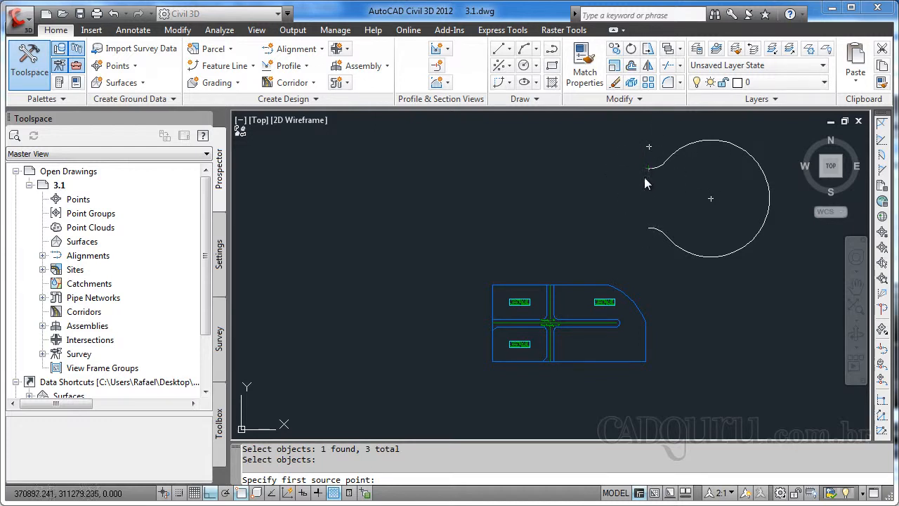
{"action": "left_click", "coordinate": [645, 171]}
{"action": "scroll", "coordinate": [642, 190], "scroll_direction": "down", "scroll_amount": 2}
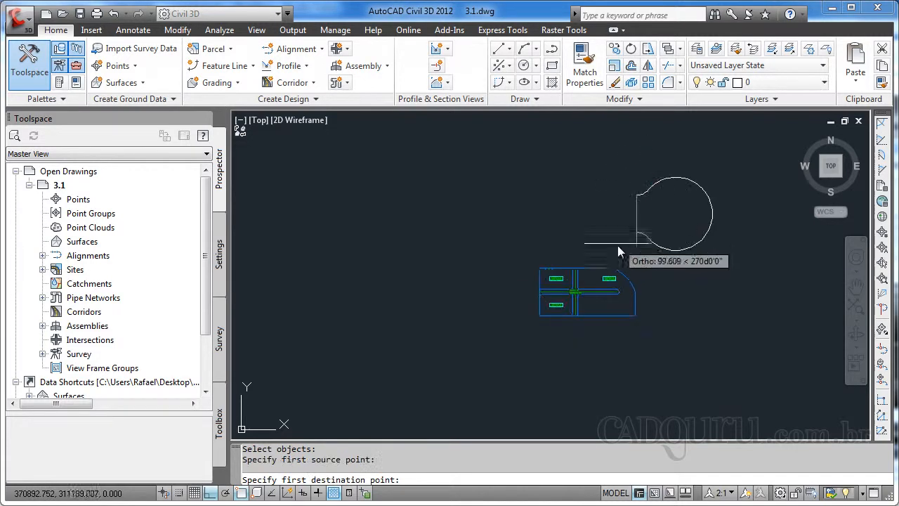
{"action": "scroll", "coordinate": [624, 266], "scroll_direction": "up", "scroll_amount": 4}
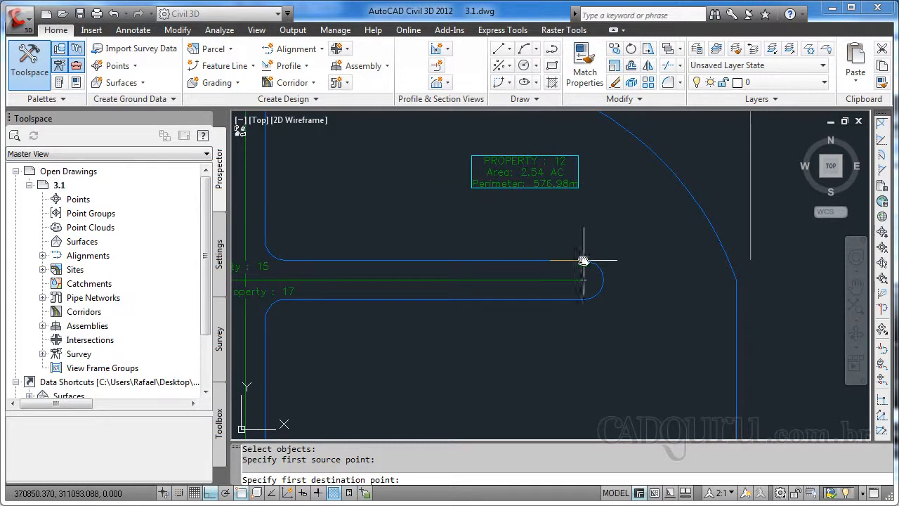
{"action": "left_click", "coordinate": [583, 260]}
- Match the arcs' lower open end to the lower start of the road's rounded end and scale the objects to the alignment points
{"action": "scroll", "coordinate": [642, 251], "scroll_direction": "down", "scroll_amount": 5}
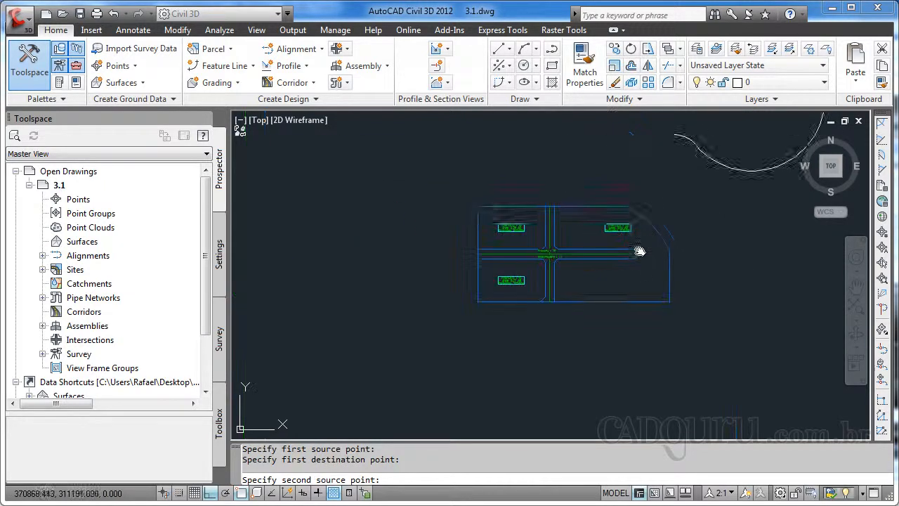
{"action": "left_click", "coordinate": [640, 161]}
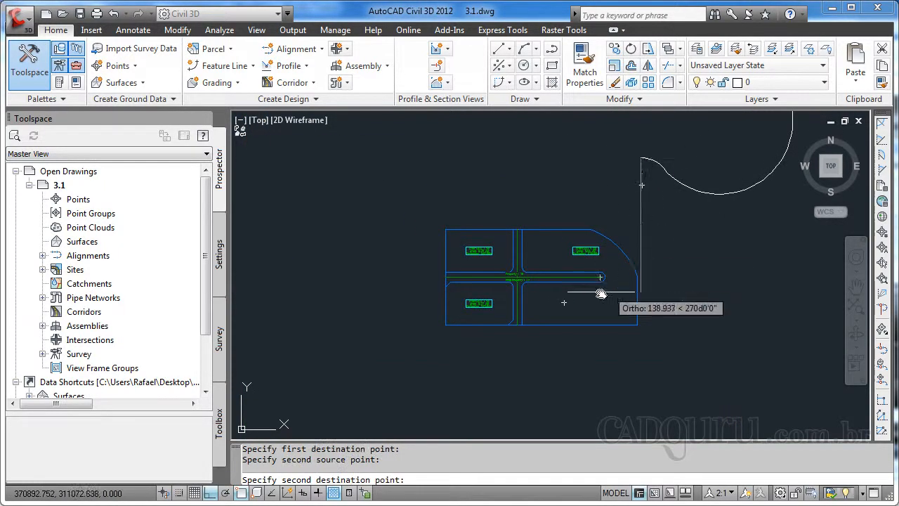
{"action": "scroll", "coordinate": [597, 288], "scroll_direction": "up", "scroll_amount": 8}
{"action": "left_click", "coordinate": [594, 241]}
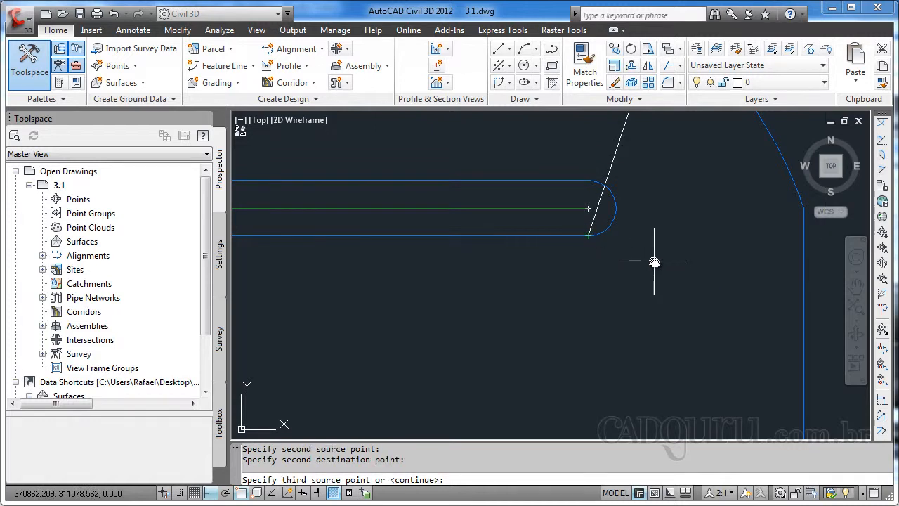
{"action": "key", "text": "Return"}
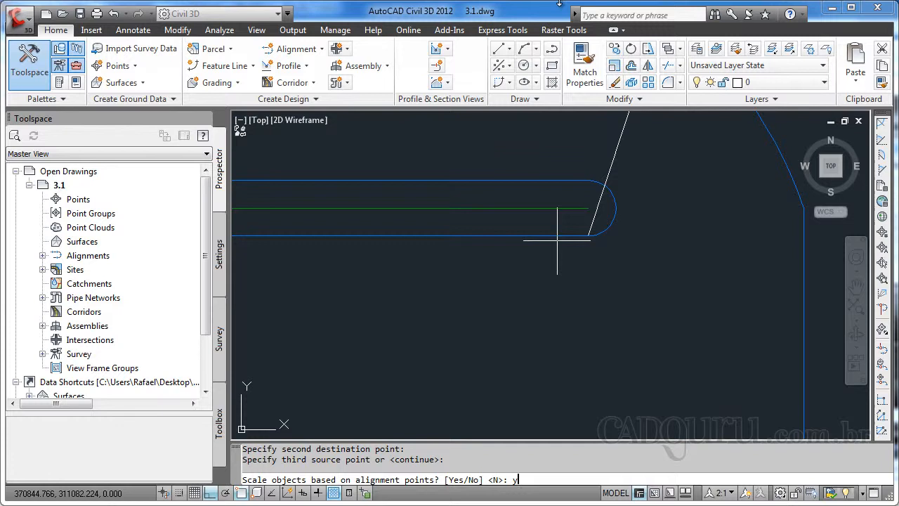
{"action": "key", "text": "Return"}
{"action": "scroll", "coordinate": [623, 115], "scroll_direction": "down", "scroll_amount": 4}
{"action": "mouse_move", "coordinate": [623, 159]}
{"action": "middle_mouse_down"}
{"action": "mouse_move", "coordinate": [590, 268]}
{"action": "mouse_move", "coordinate": [603, 251]}
{"action": "middle_mouse_up"}
{"action": "scroll", "coordinate": [594, 240], "scroll_direction": "up", "scroll_amount": 3}
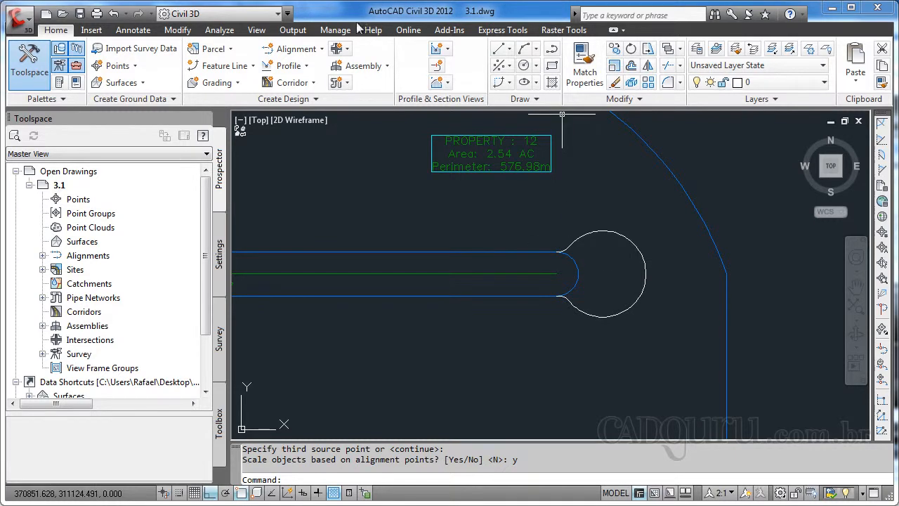
- Create a parcel from the three cul-de-sac arcs in site Loteamento with the Property style, erasing the existing entities
{"action": "left_click", "coordinate": [214, 49]}
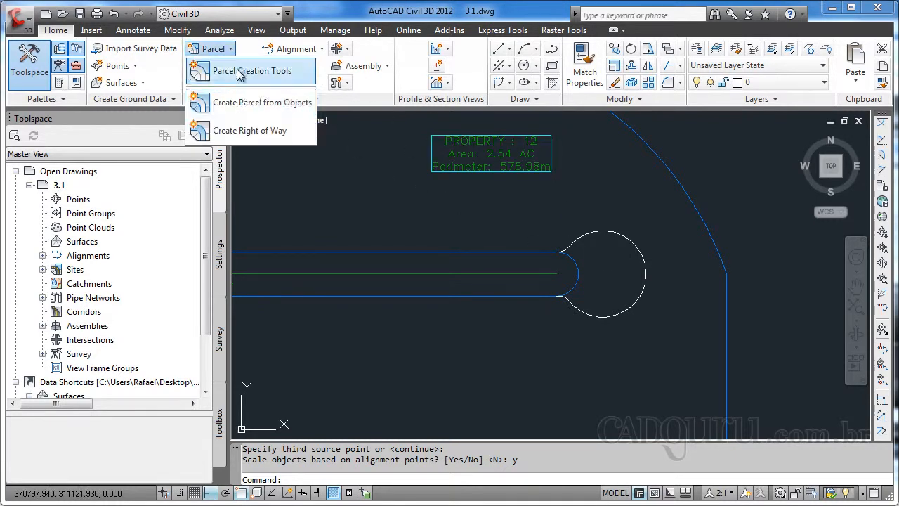
{"action": "left_click", "coordinate": [253, 102]}
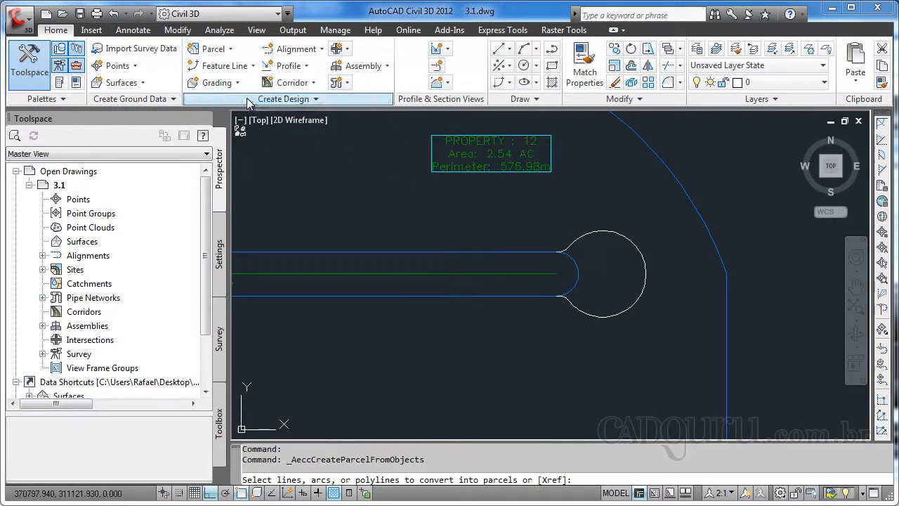
{"action": "left_click", "coordinate": [591, 240]}
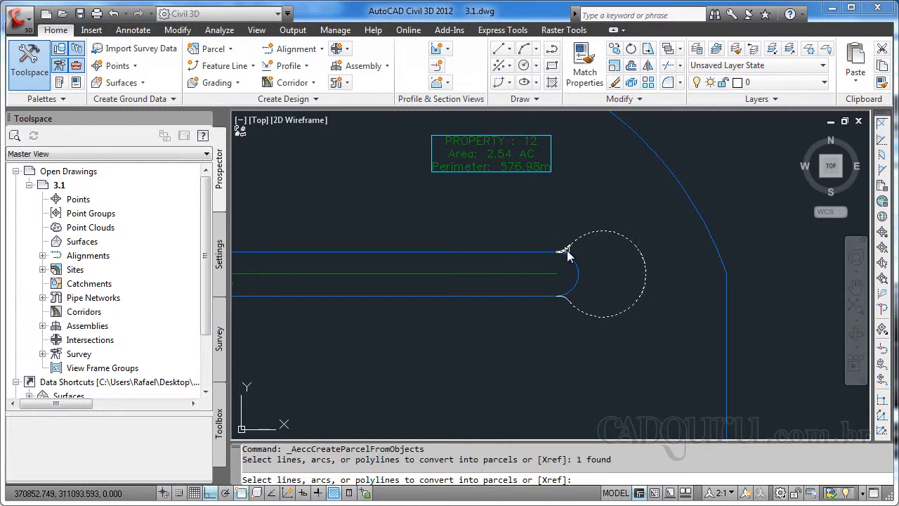
{"action": "left_click", "coordinate": [561, 253]}
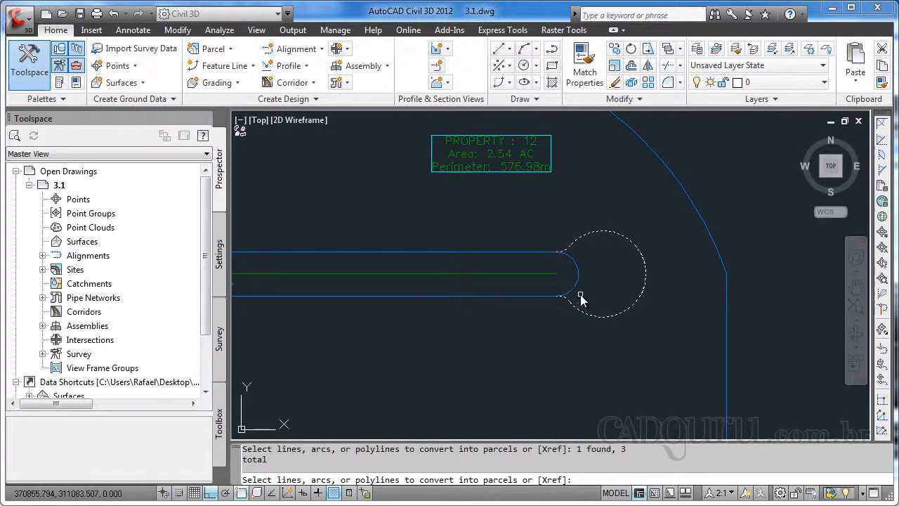
{"action": "key", "text": "Return"}
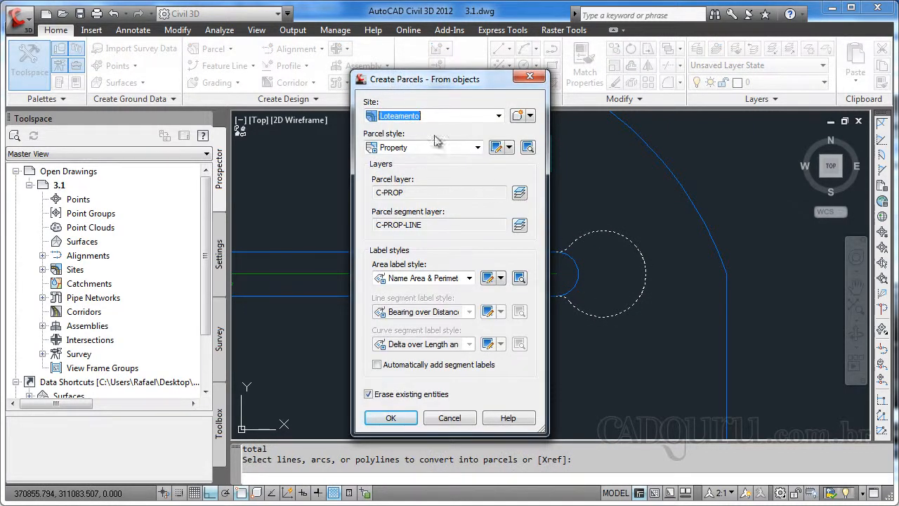
{"action": "left_click", "coordinate": [390, 418]}
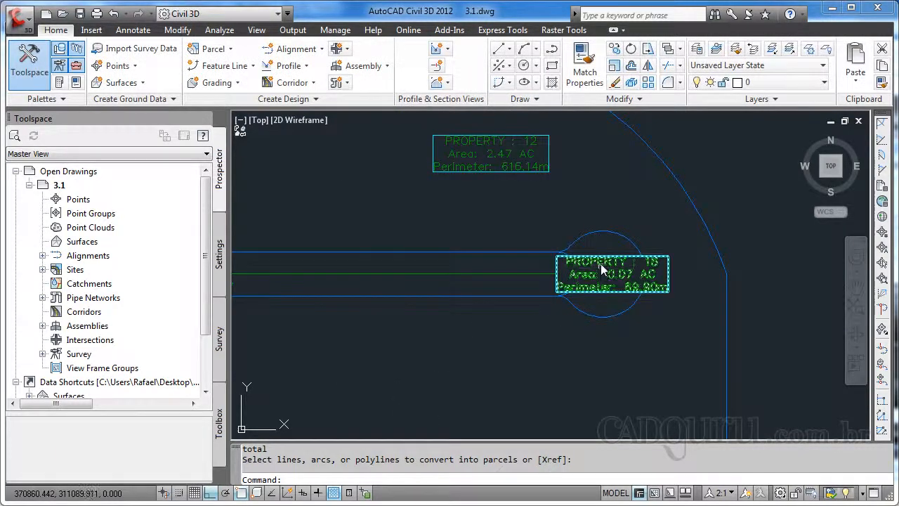
- Delete the old semicircular road-end segment inside the cul-de-sac as a parcel sub-entity and close the parcel layout tools
{"action": "scroll", "coordinate": [547, 252], "scroll_direction": "up", "scroll_amount": 3}
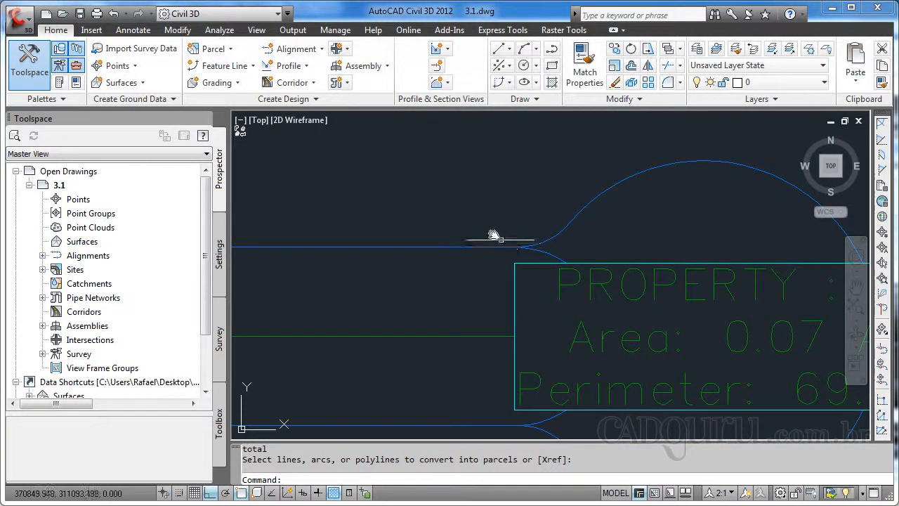
{"action": "scroll", "coordinate": [532, 226], "scroll_direction": "down", "scroll_amount": 1}
{"action": "scroll", "coordinate": [520, 226], "scroll_direction": "up", "scroll_amount": 1}
{"action": "scroll", "coordinate": [492, 225], "scroll_direction": "down", "scroll_amount": 1}
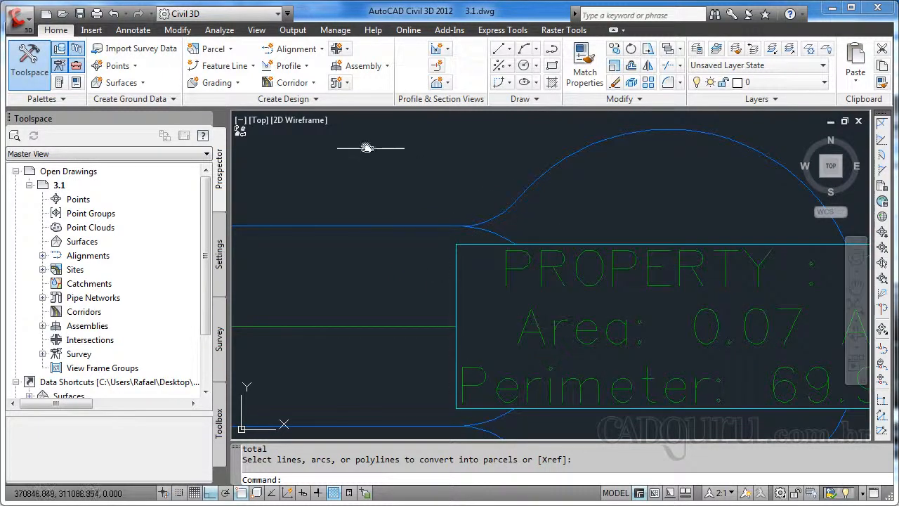
{"action": "left_click", "coordinate": [226, 50]}
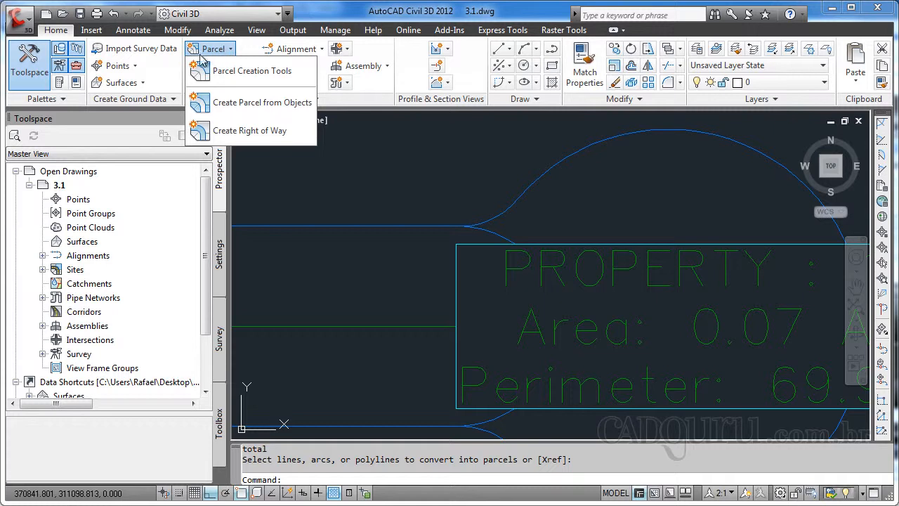
{"action": "left_click", "coordinate": [218, 71]}
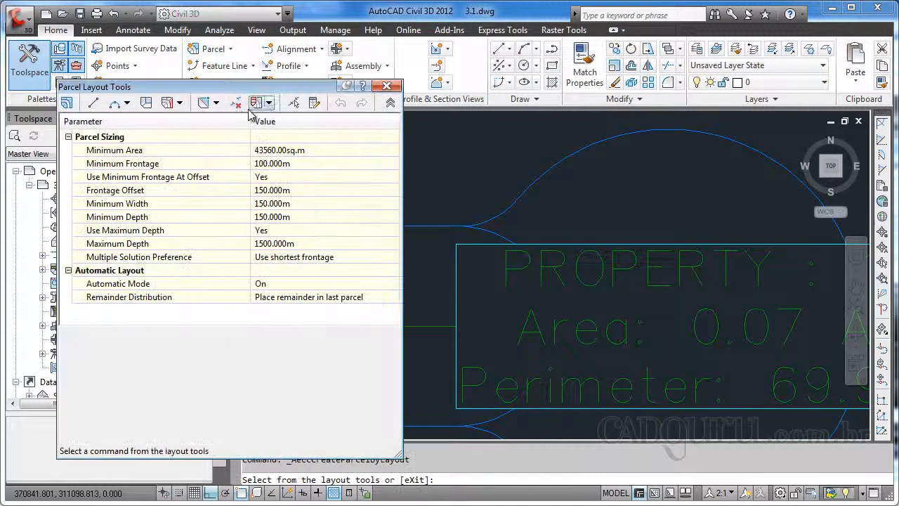
{"action": "left_click", "coordinate": [236, 103]}
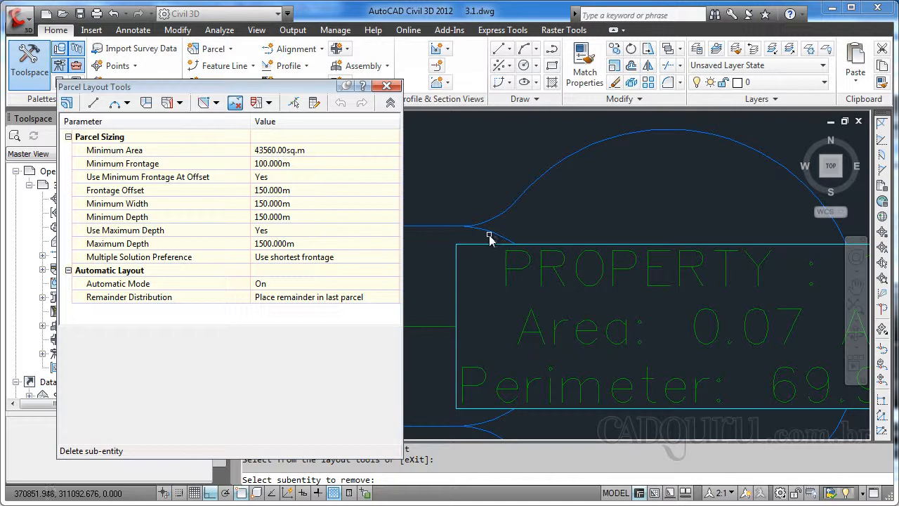
{"action": "scroll", "coordinate": [489, 239], "scroll_direction": "down", "scroll_amount": 5}
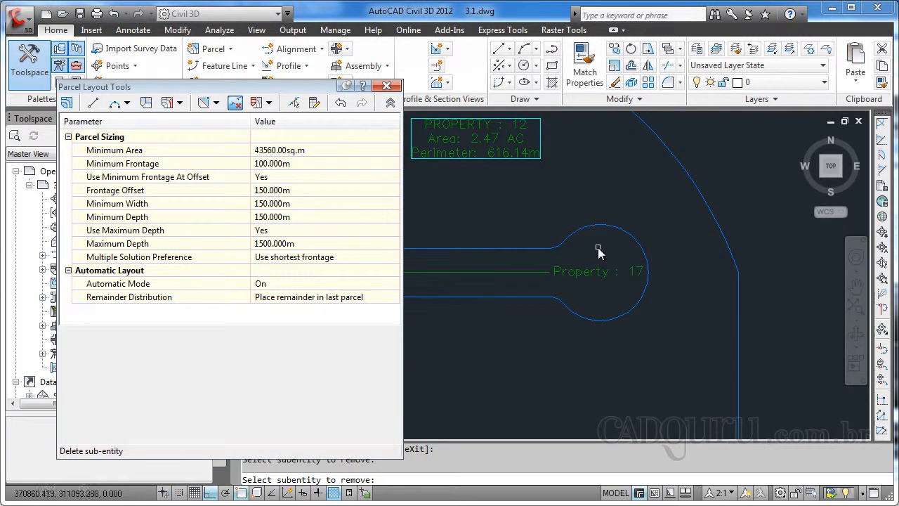
{"action": "scroll", "coordinate": [618, 252], "scroll_direction": "down", "scroll_amount": 3}
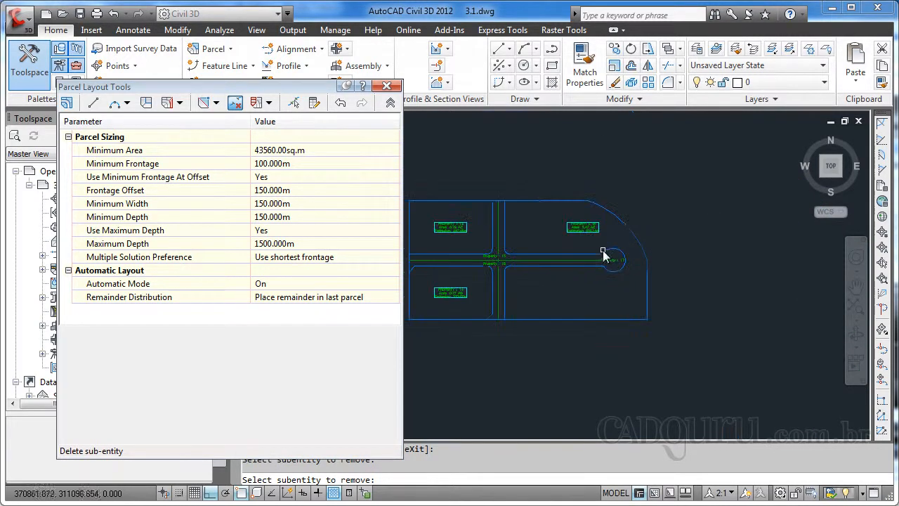
{"action": "scroll", "coordinate": [608, 271], "scroll_direction": "down", "scroll_amount": 2}
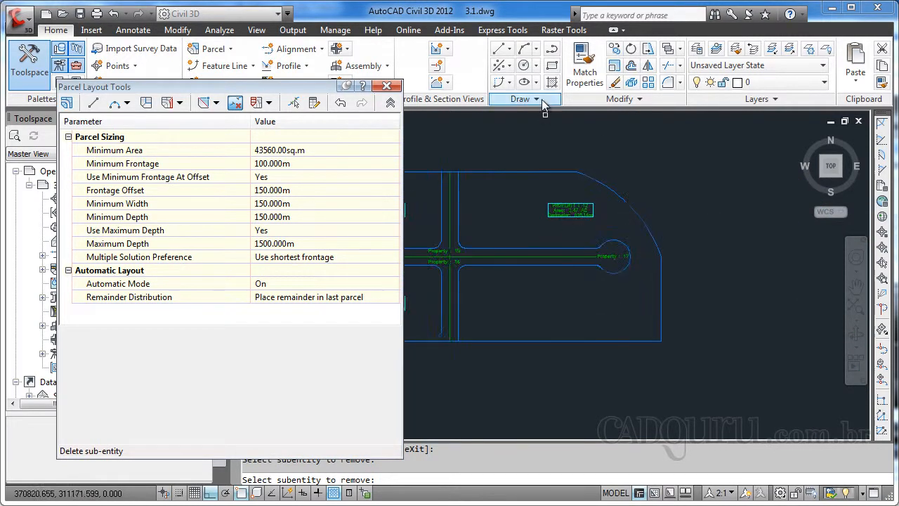
{"action": "key", "text": "Escape"}
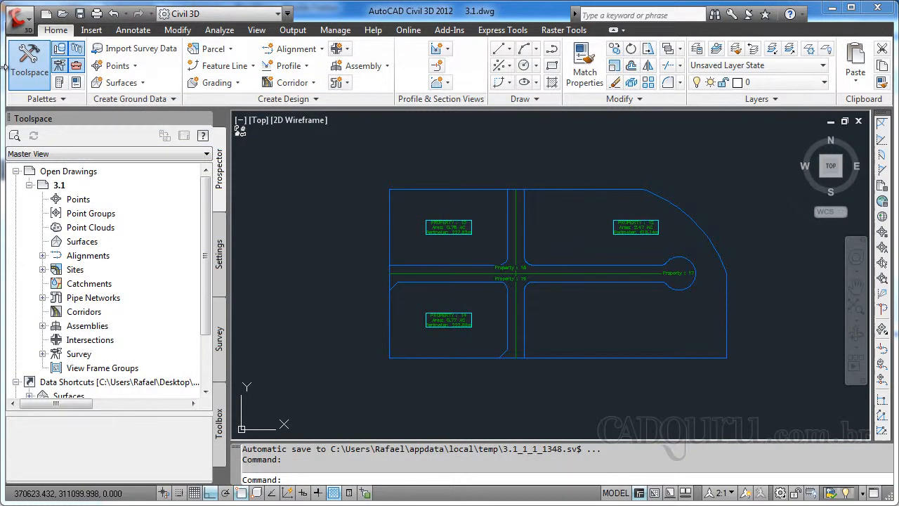